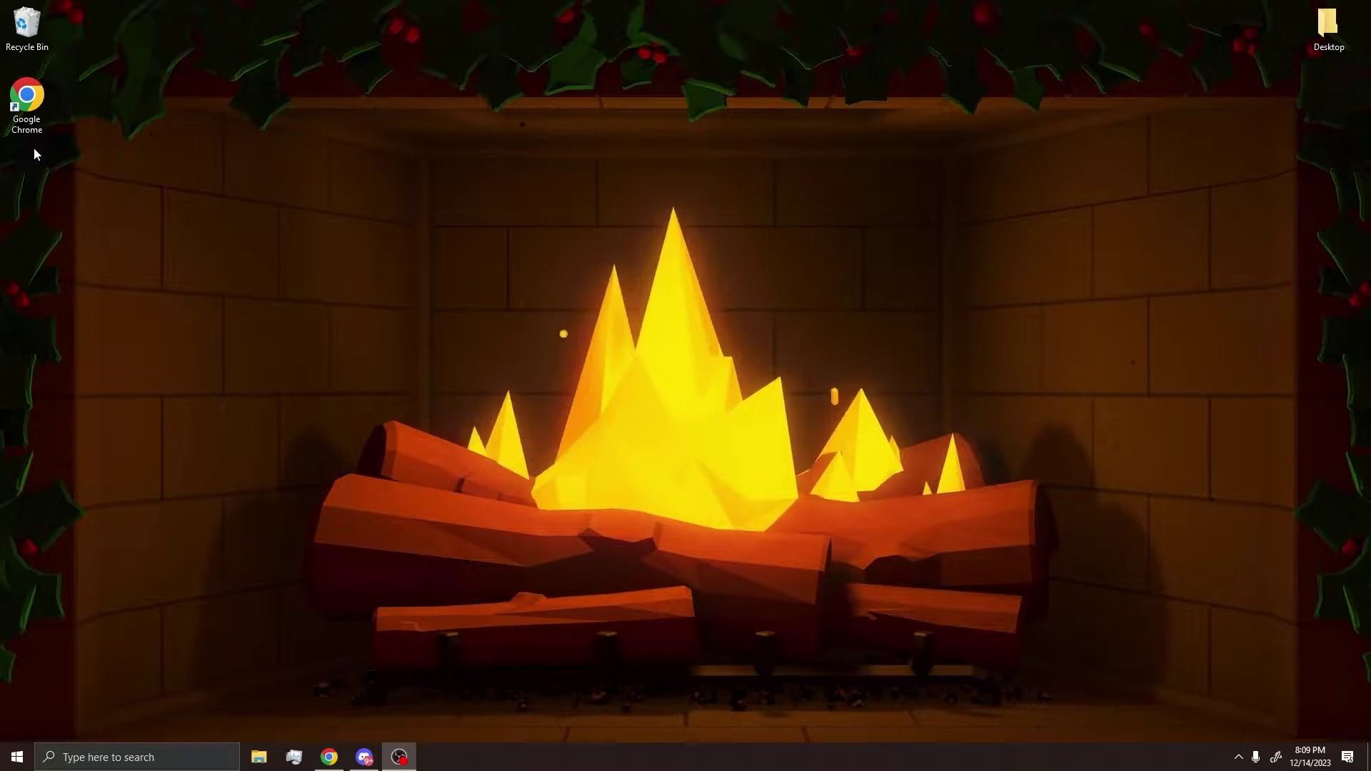
Open Google Chrome and search the web for "thunderstore mod manager"
{"action": "double_click", "coordinate": [26, 100]}
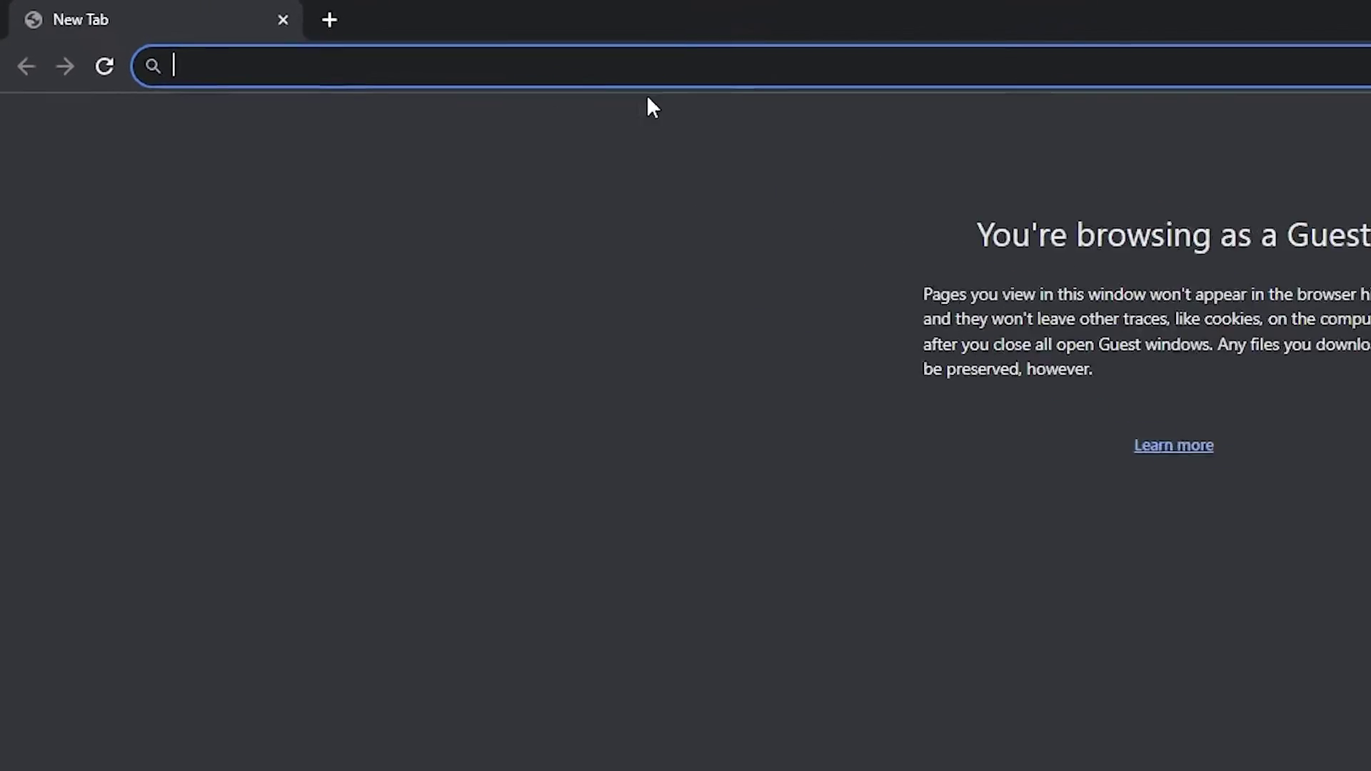
{"action": "type", "text": "thunder"}
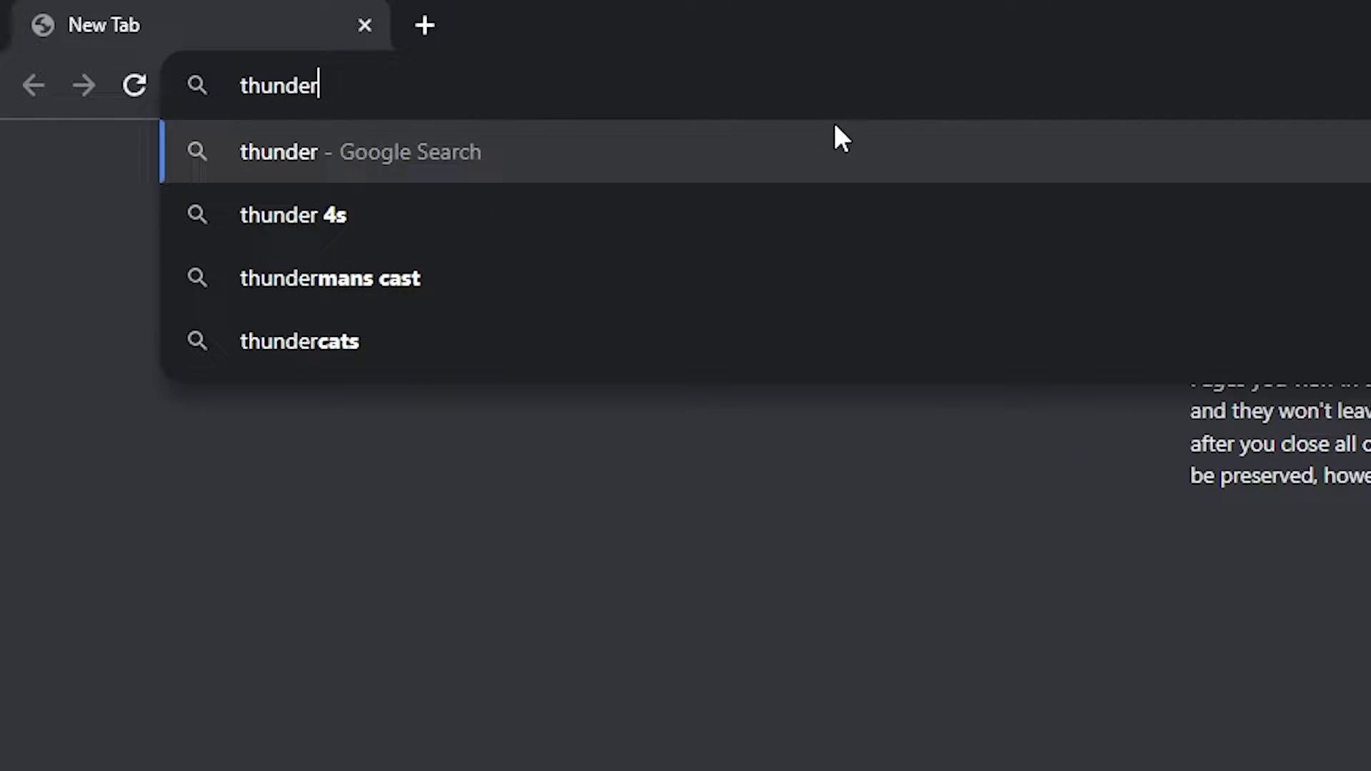
{"action": "type", "text": "store mod manag"}
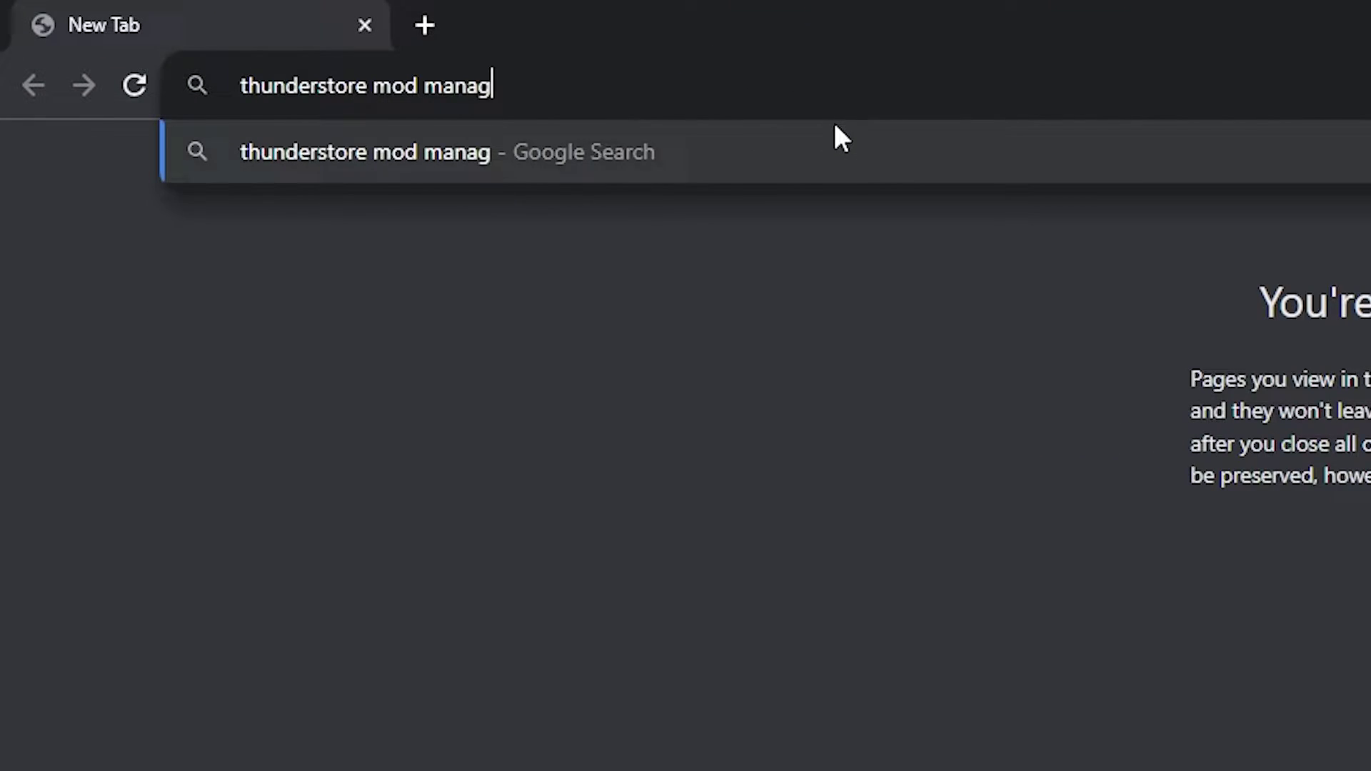
{"action": "type", "text": "er"}
{"action": "key", "text": "Return"}
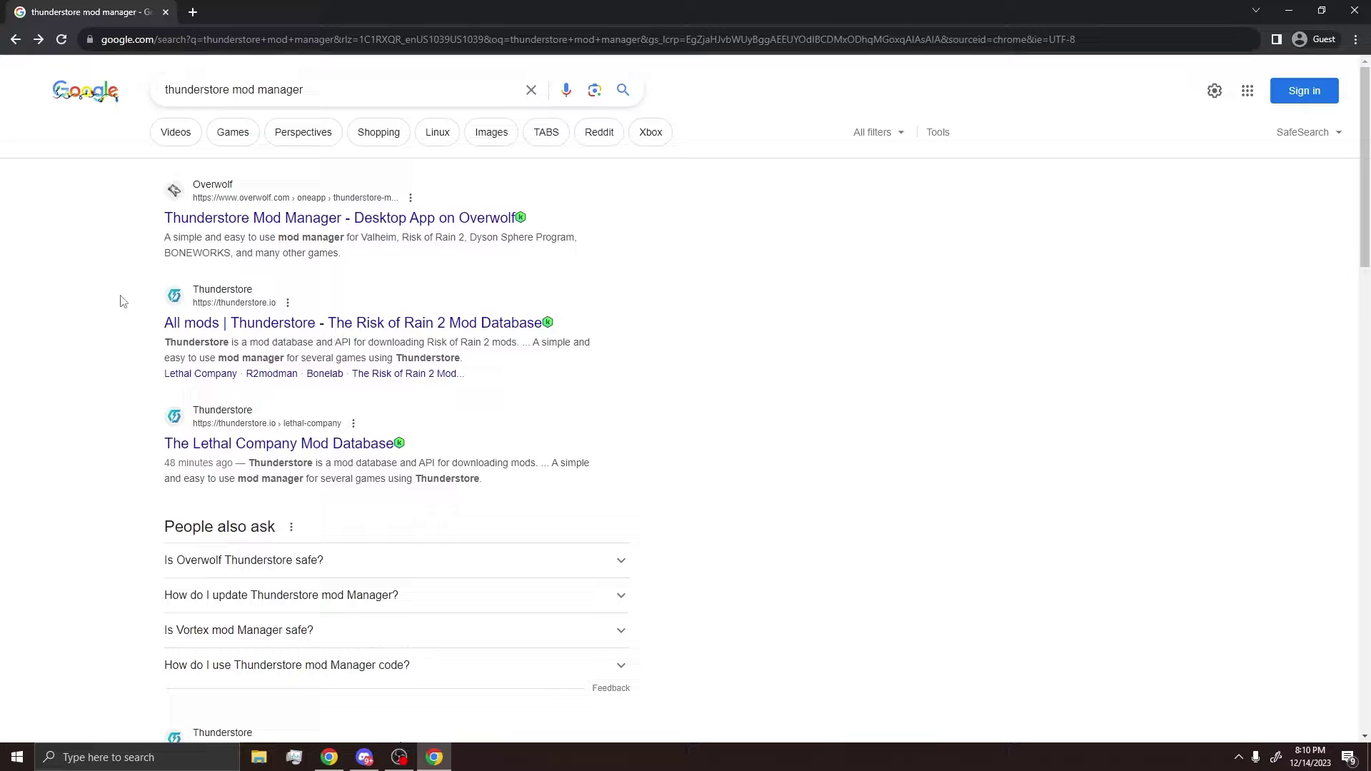
Go to the Thunderstore site and start the Thunderstore Mod Manager download from its Overwolf app page
{"action": "left_click", "coordinate": [266, 325]}
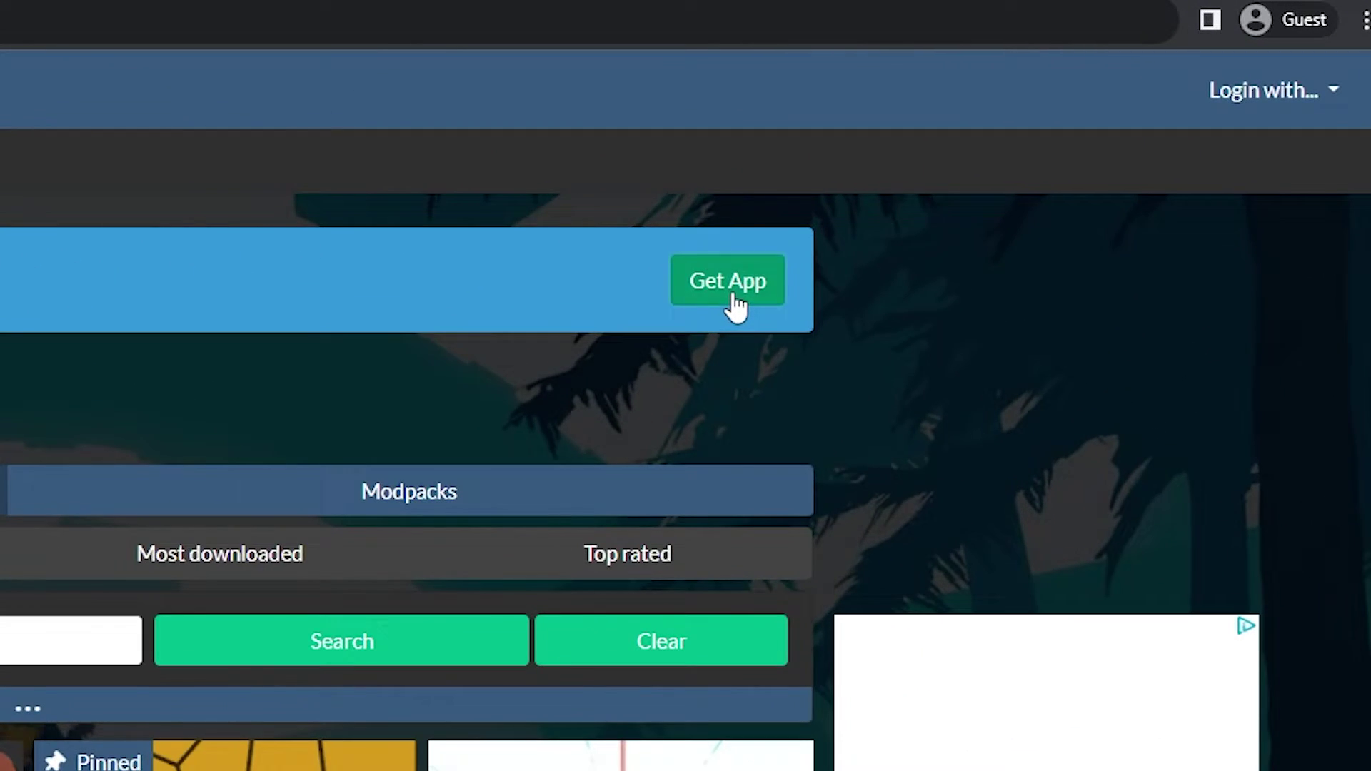
{"action": "left_click", "coordinate": [1032, 171]}
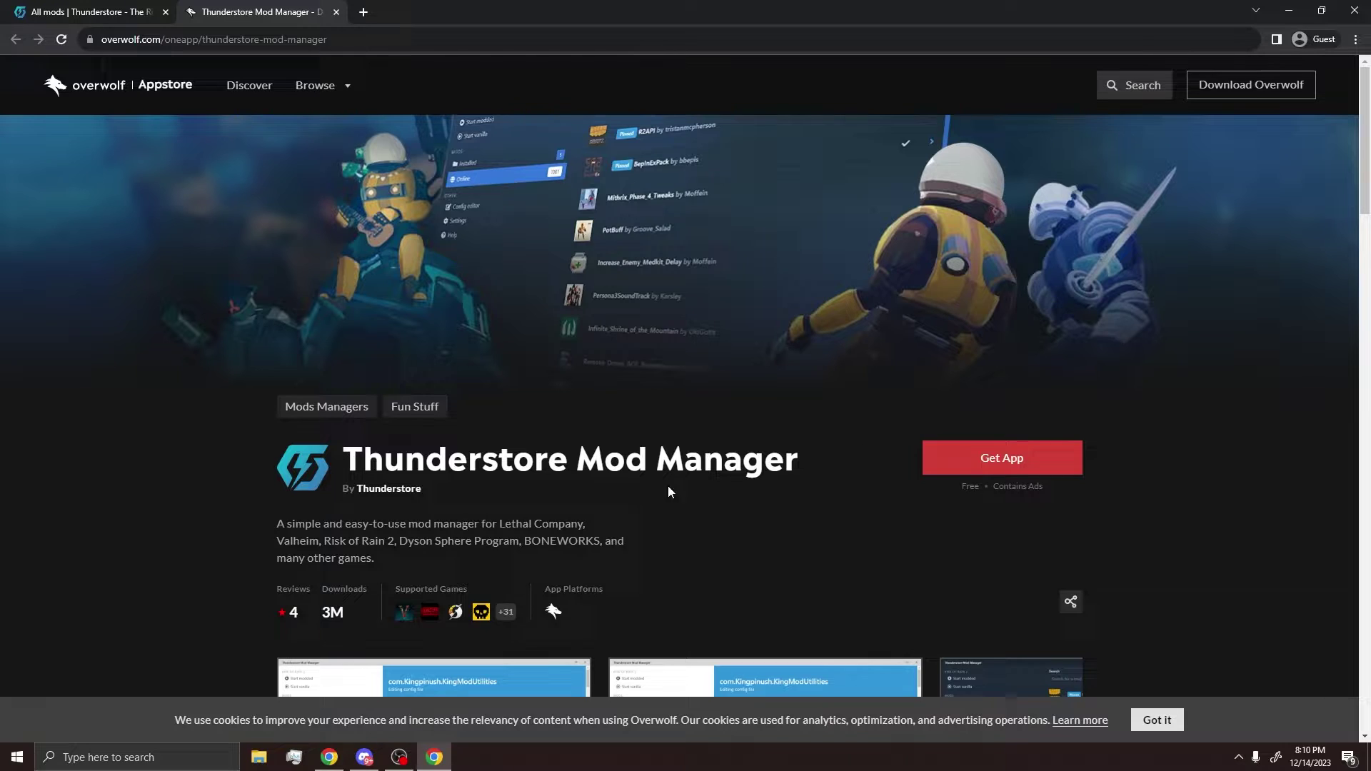
{"action": "left_click", "coordinate": [1053, 470]}
{"action": "left_click", "coordinate": [566, 361]}
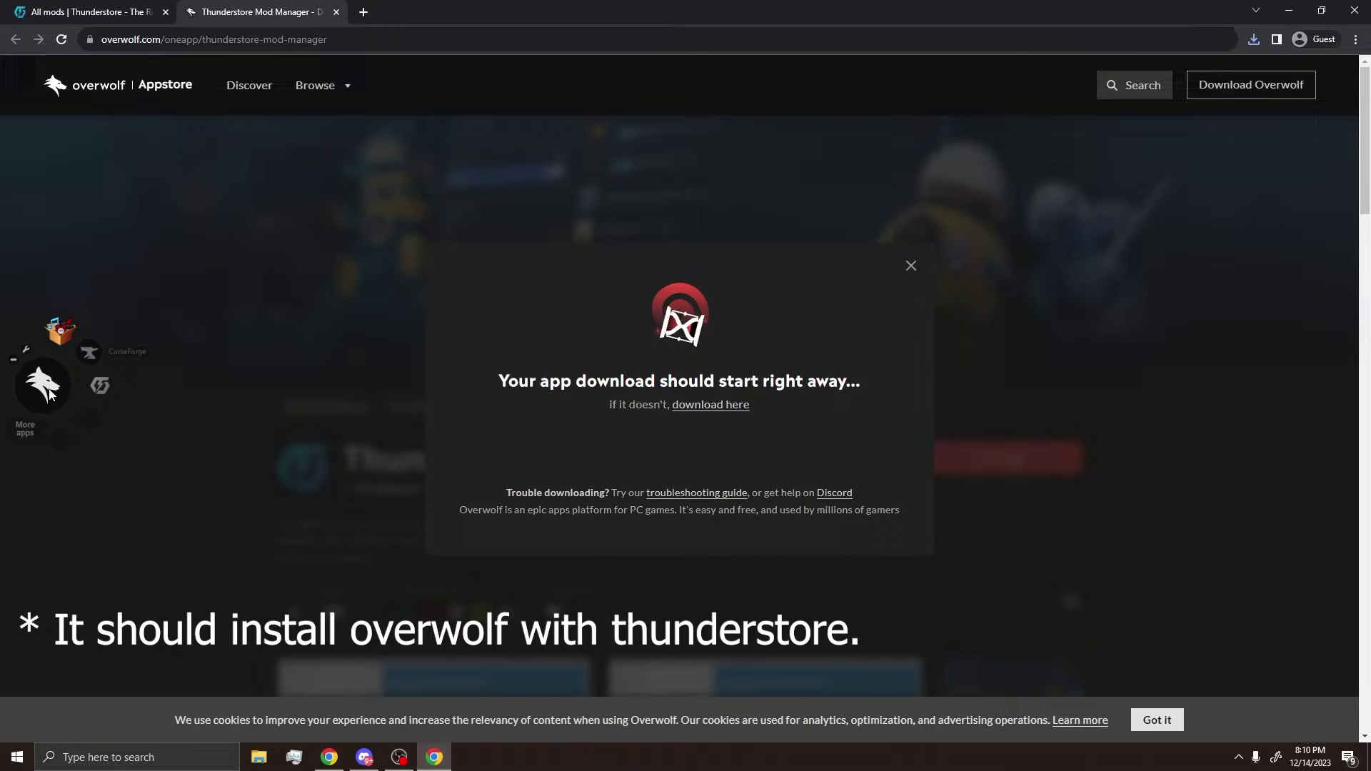
Switch to Thunderstore from the Overwolf dock, search the games for "lethal" and choose Lethal Company
{"action": "left_click", "coordinate": [109, 383]}
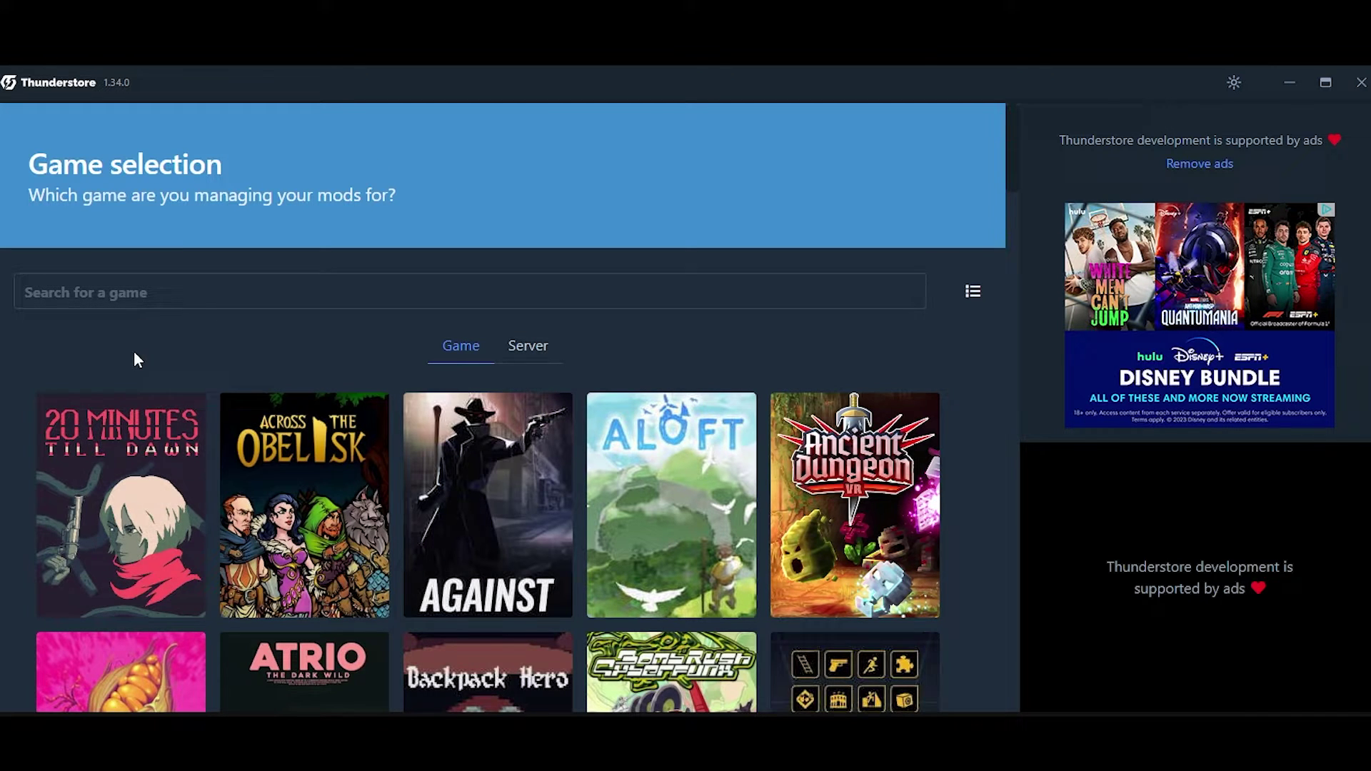
{"action": "left_click", "coordinate": [148, 294]}
{"action": "type", "text": "lethal"}
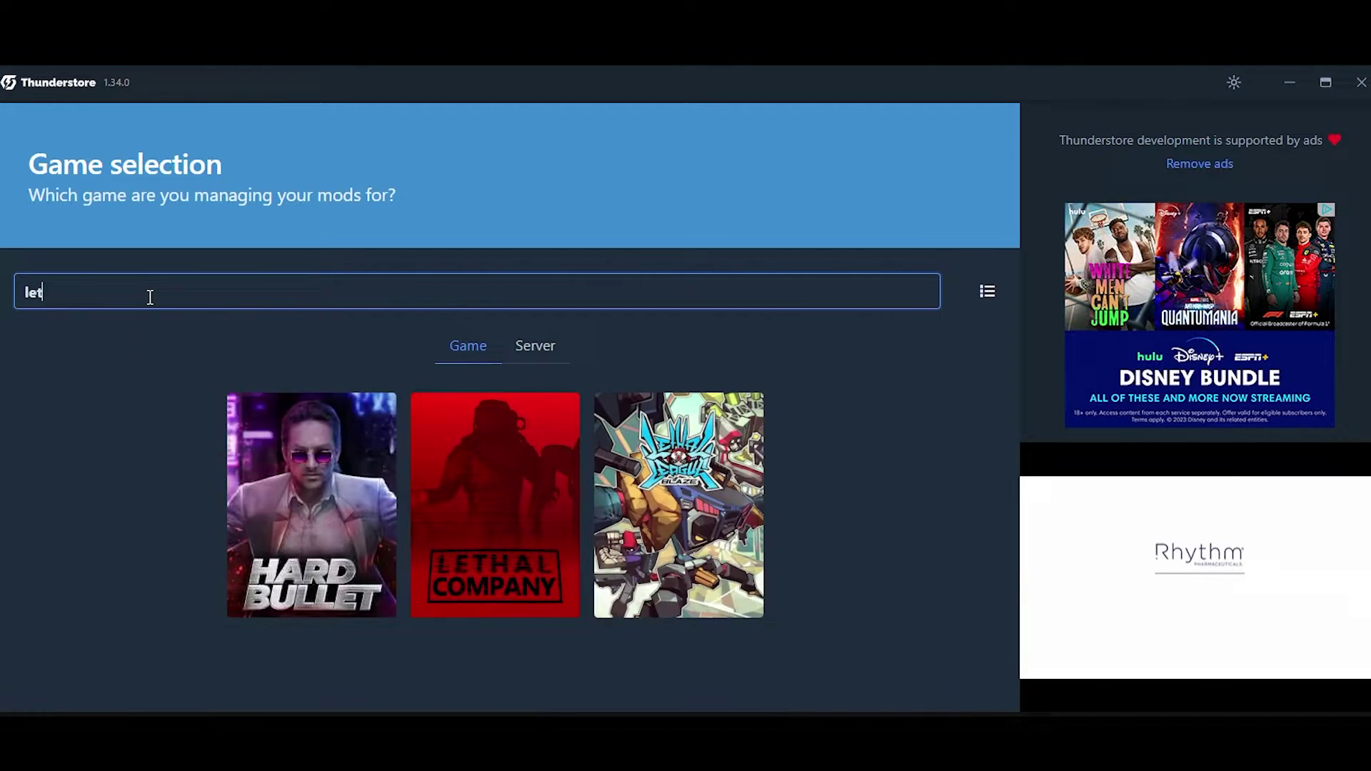
{"action": "left_click", "coordinate": [413, 478]}
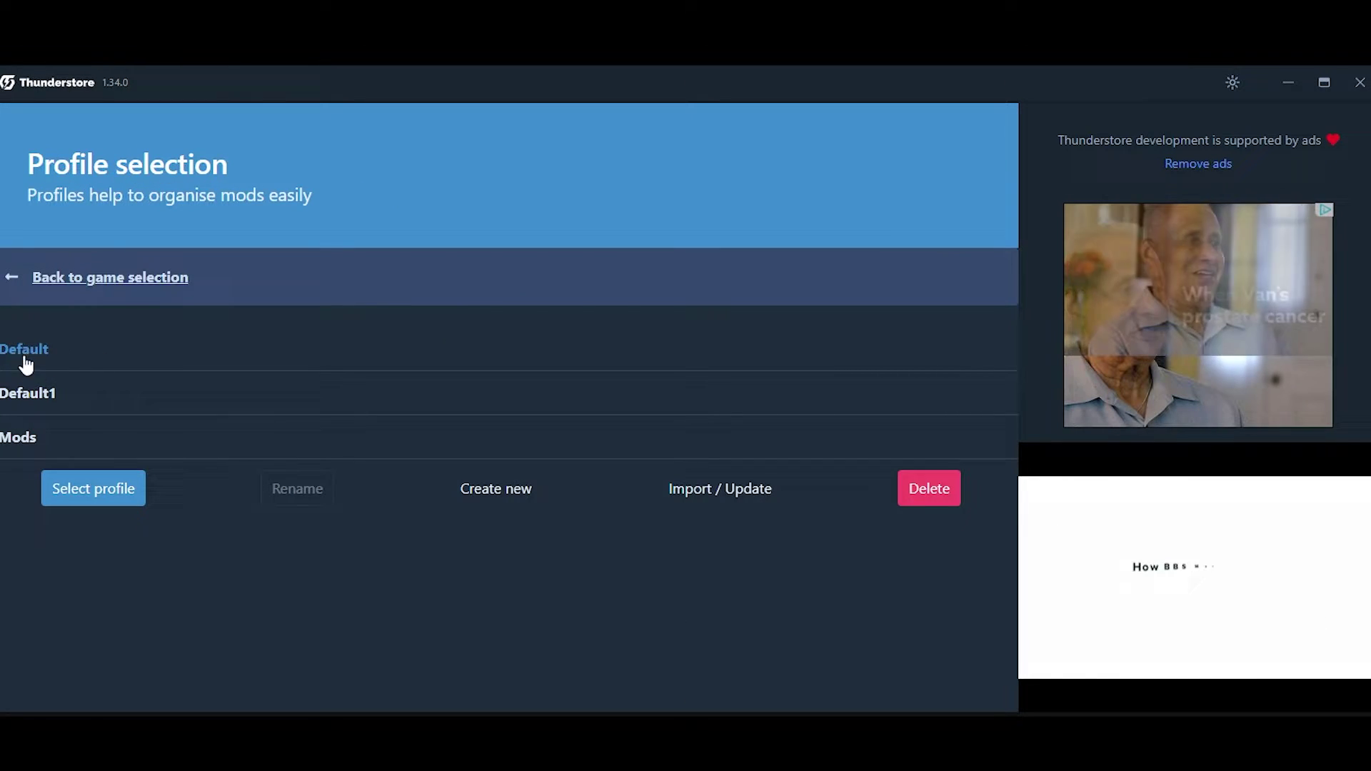
Create a new Lethal Company profile named Video and select it
{"action": "left_click", "coordinate": [109, 490]}
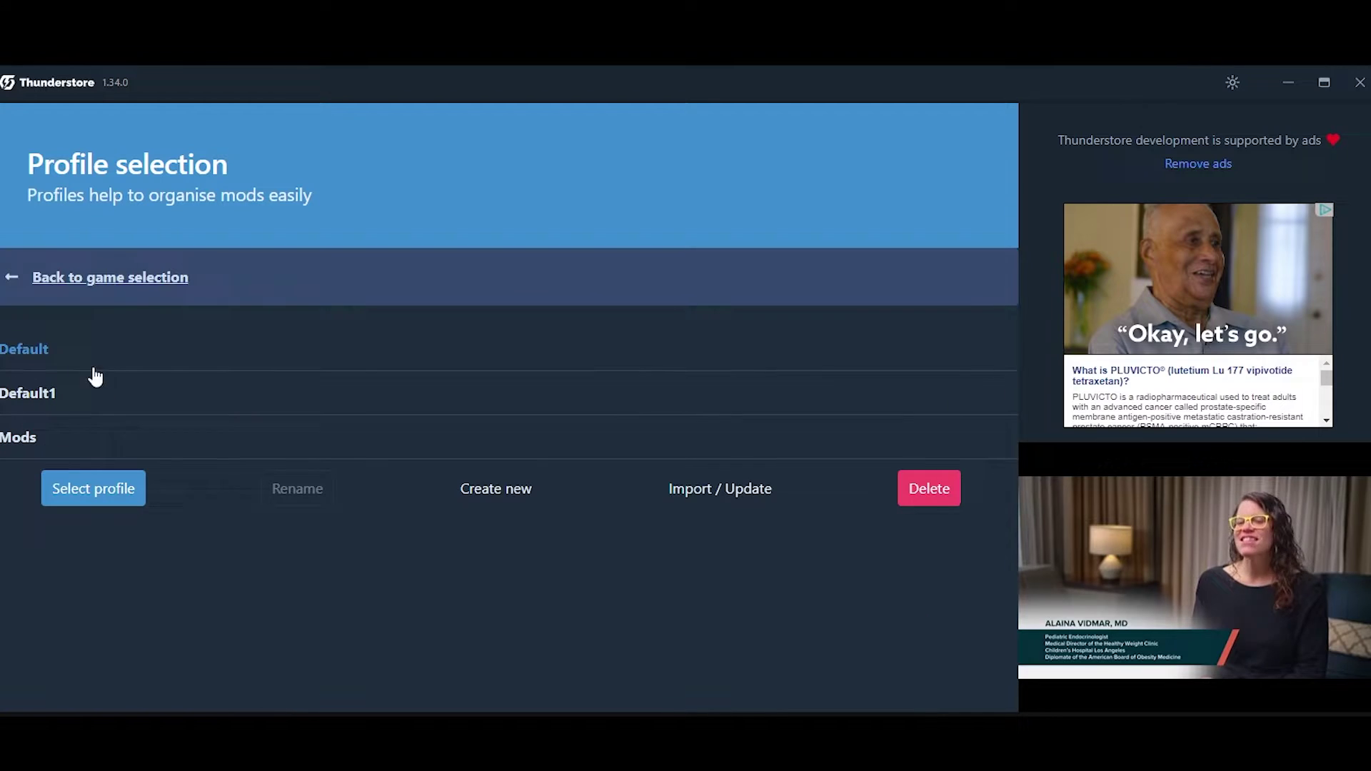
{"action": "left_click", "coordinate": [540, 497]}
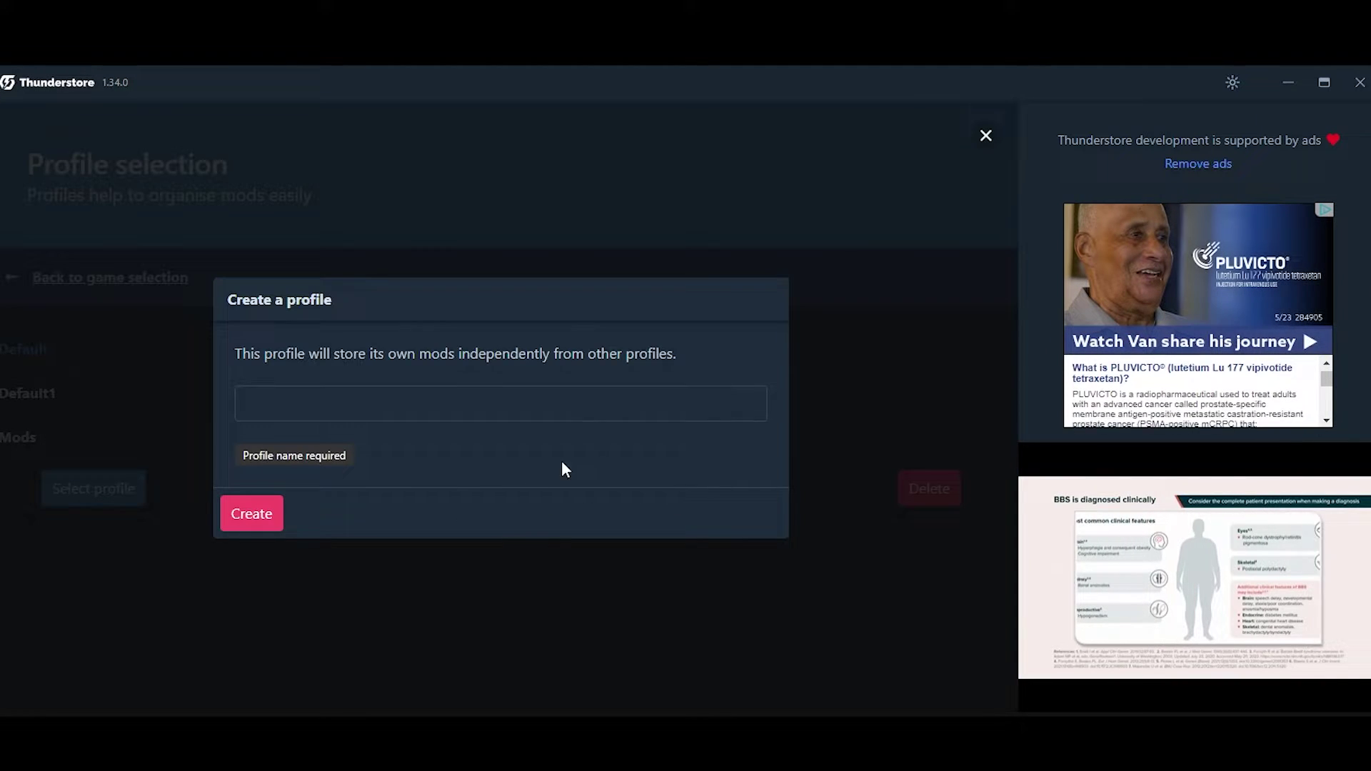
{"action": "left_click", "coordinate": [350, 413]}
{"action": "type", "text": "Ded"}
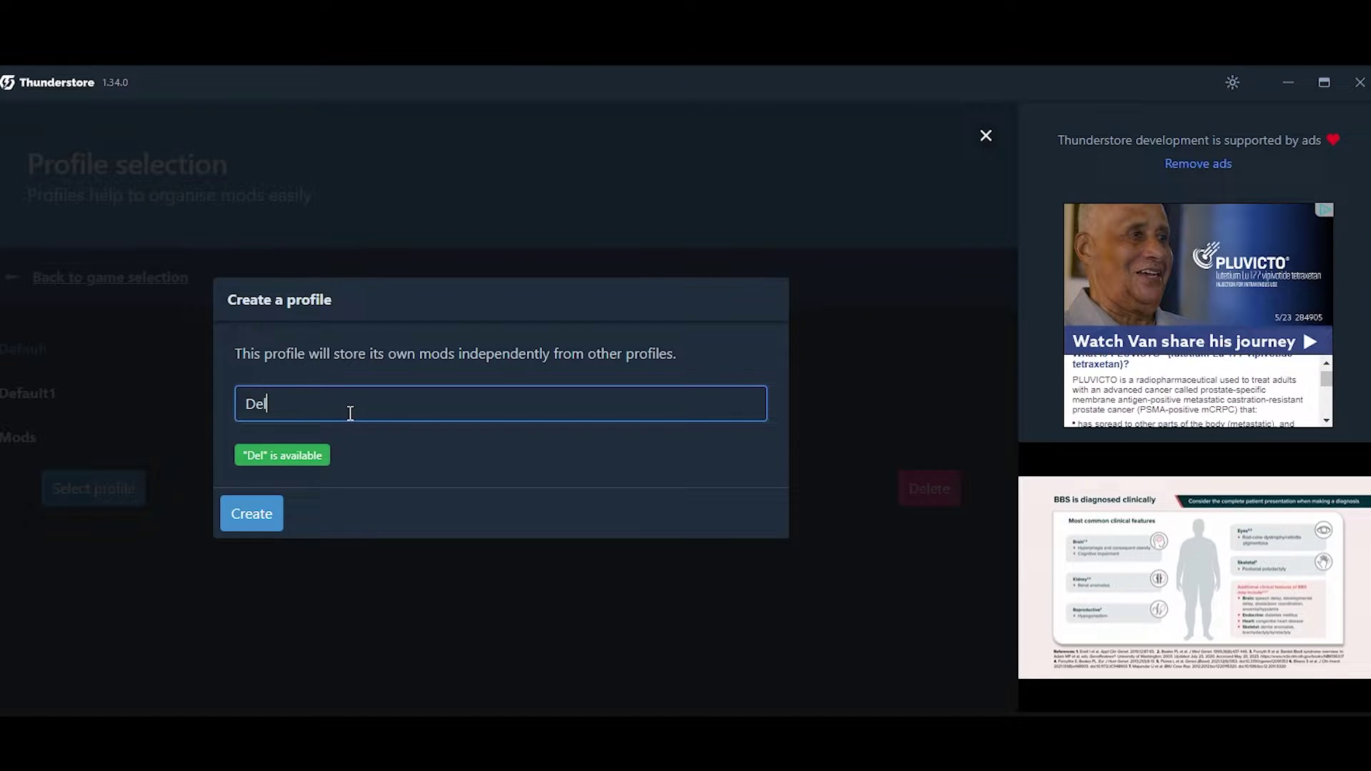
{"action": "type", "text": "eo"}
{"action": "left_click", "coordinate": [269, 516]}
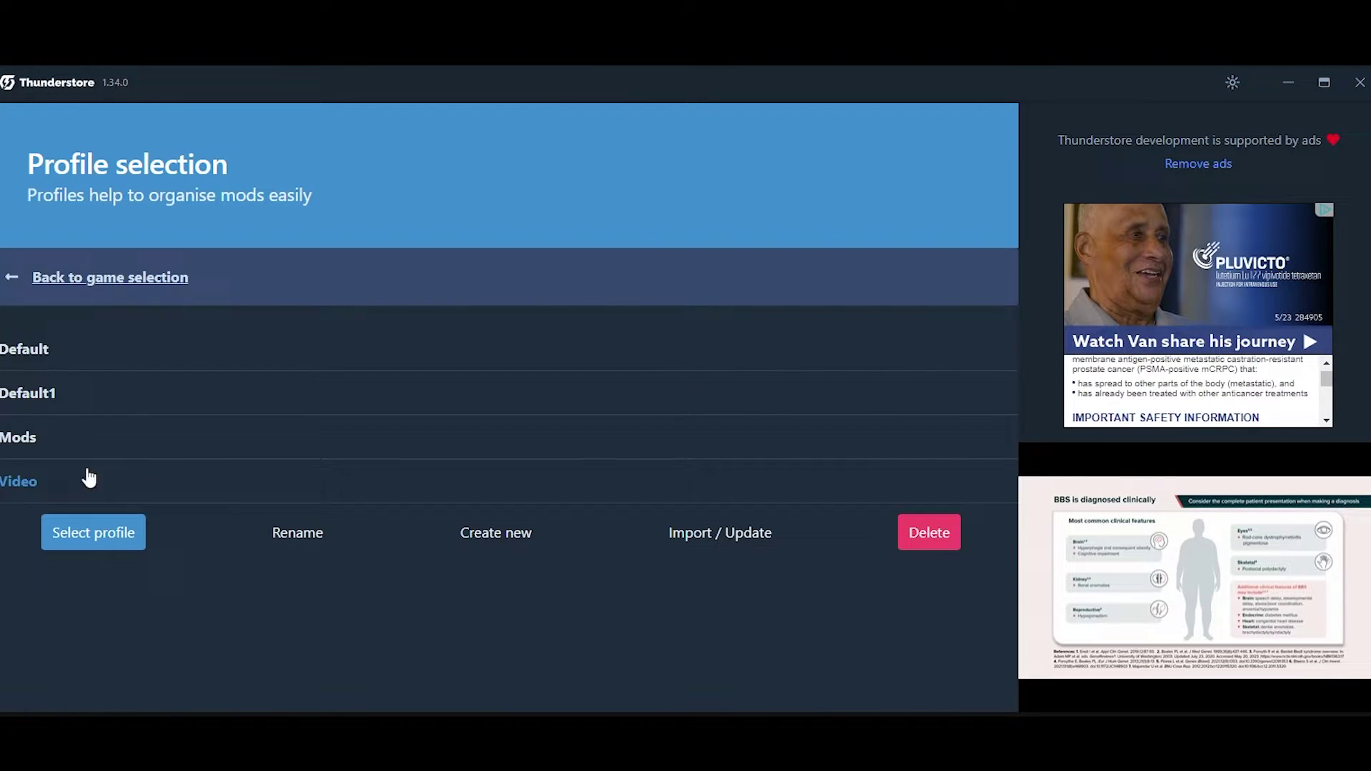
{"action": "left_click", "coordinate": [104, 539]}
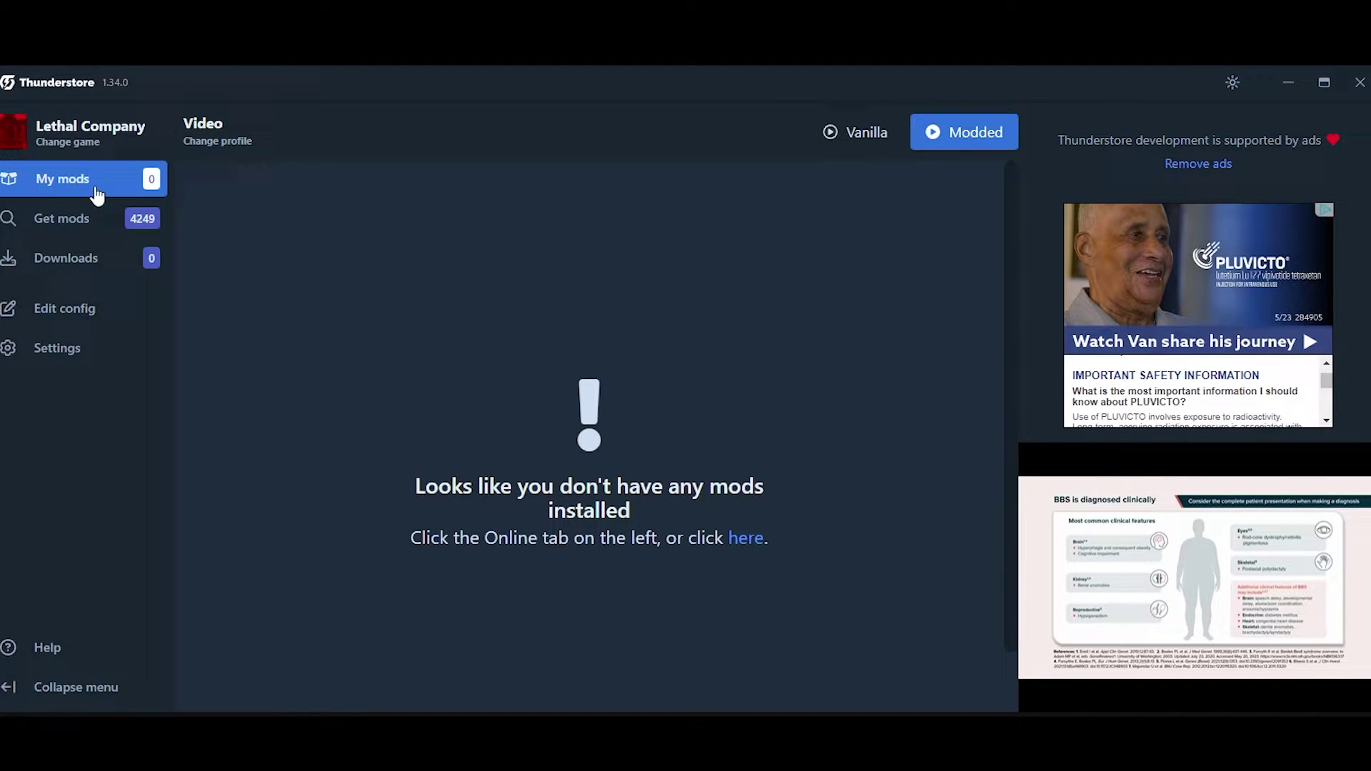
Search the online Lethal Company mods for "Biggerlobby" and download the BiggerLobby mod with its dependencies to the Video profile
{"action": "left_click", "coordinate": [84, 227]}
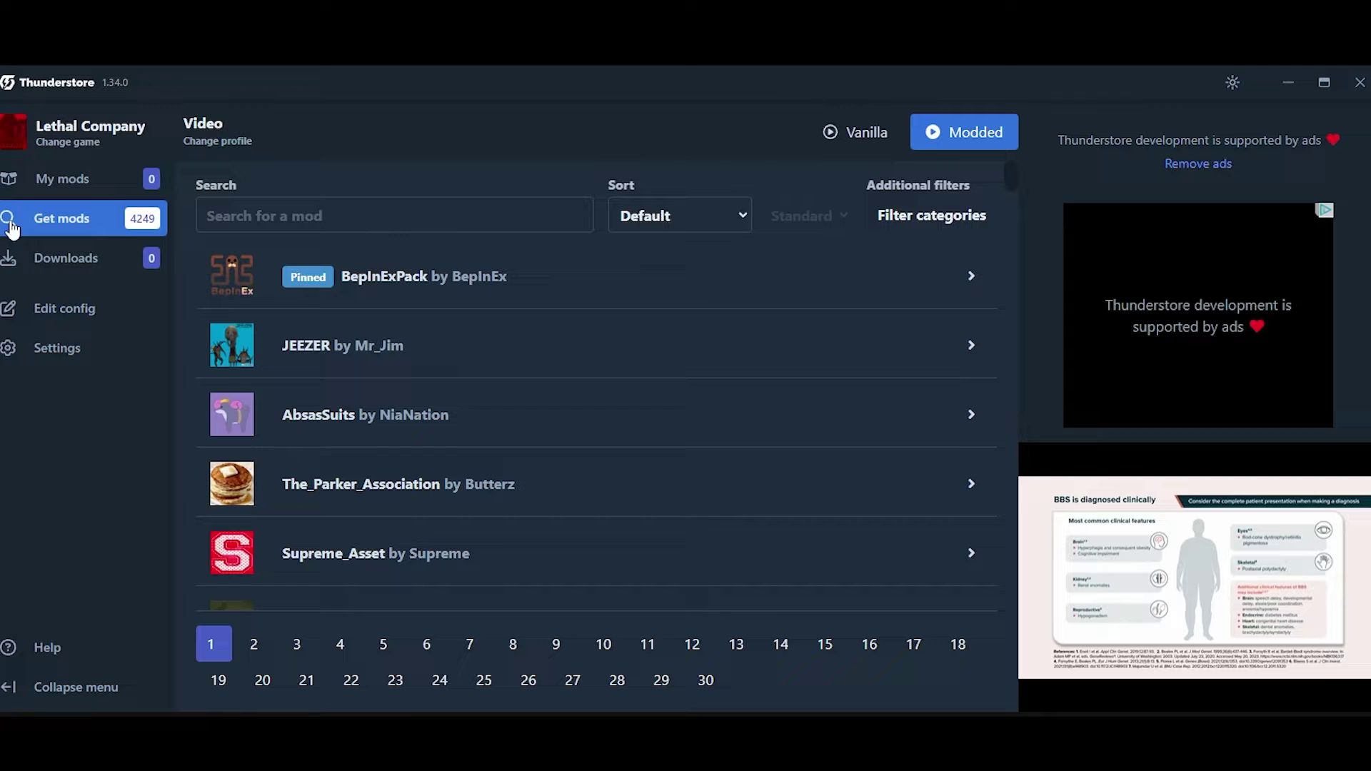
{"action": "left_click", "coordinate": [80, 269]}
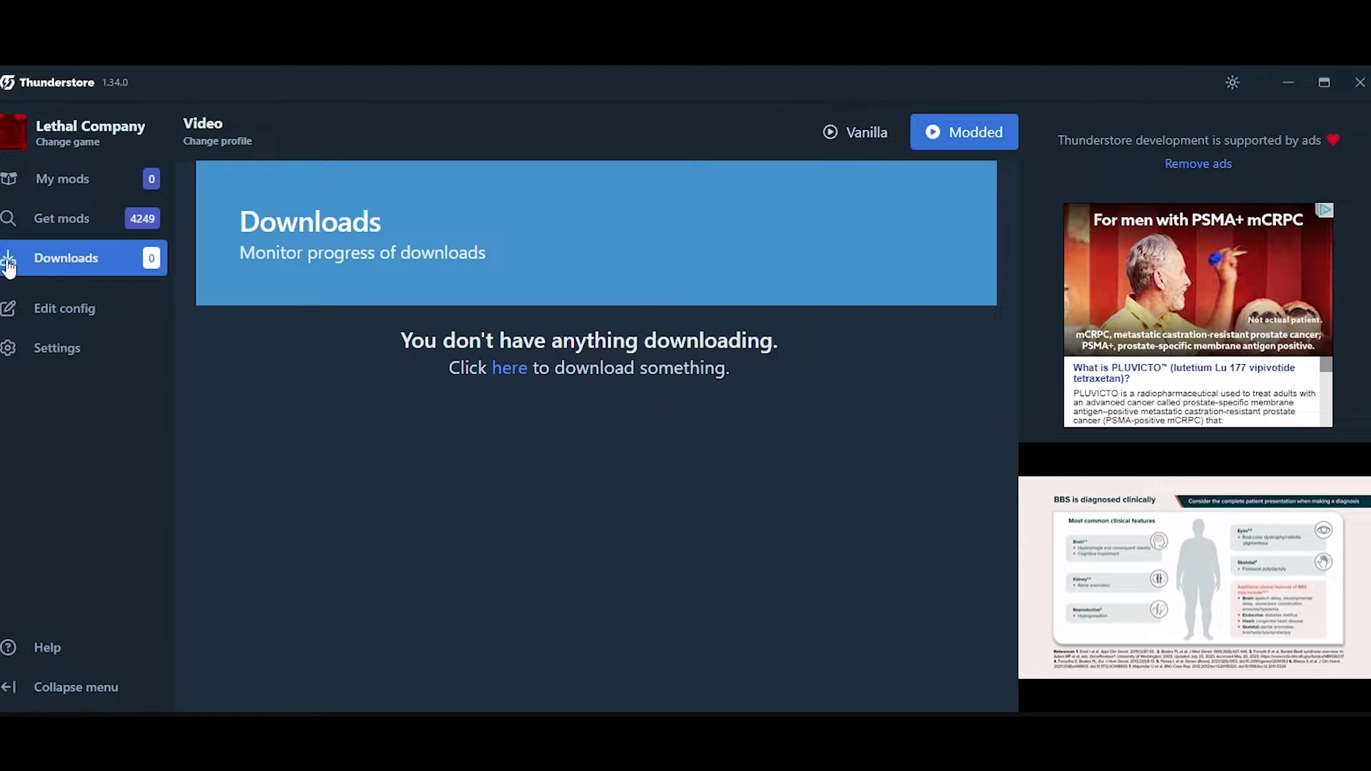
{"action": "left_click", "coordinate": [71, 219]}
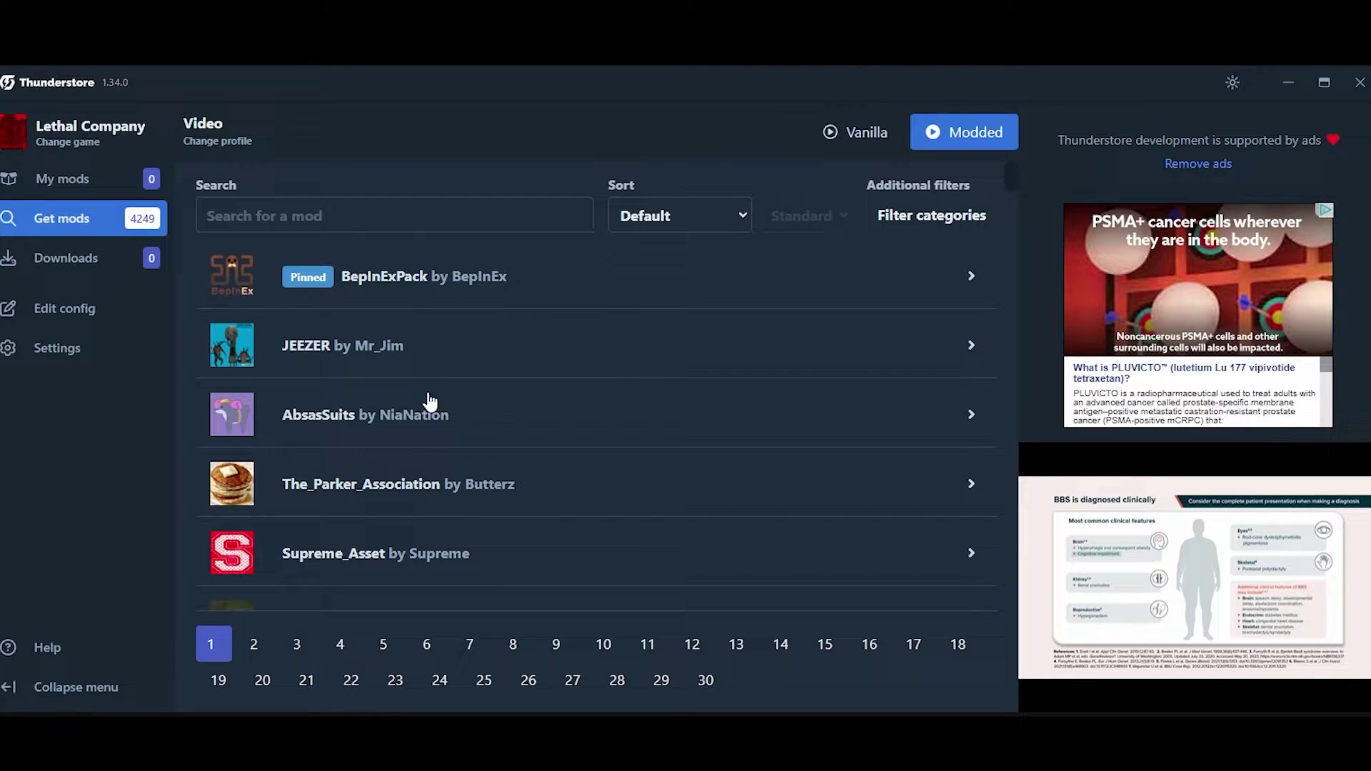
{"action": "scroll", "coordinate": [389, 400], "scroll_direction": "down", "scroll_amount": 5}
{"action": "scroll", "coordinate": [390, 400], "scroll_direction": "up", "scroll_amount": 5}
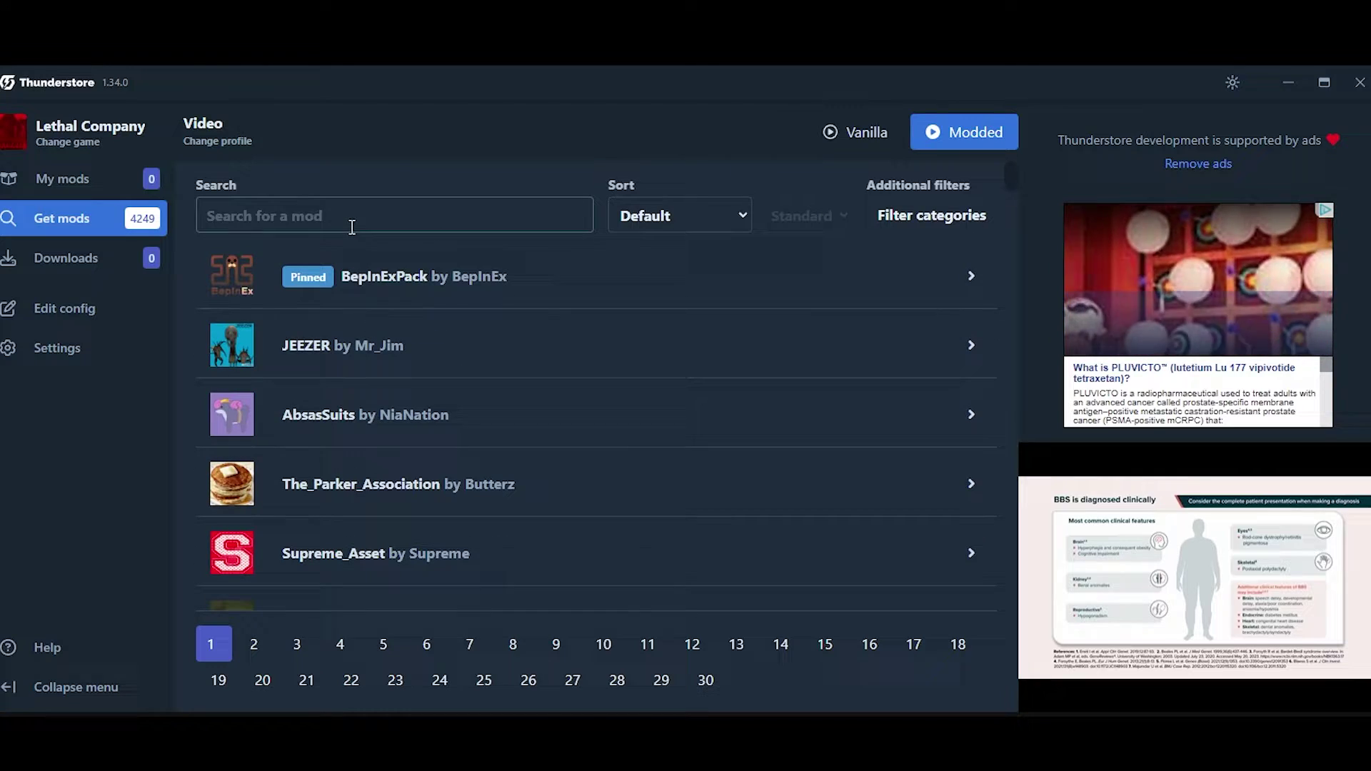
{"action": "left_click", "coordinate": [355, 220]}
{"action": "type", "text": "B"}
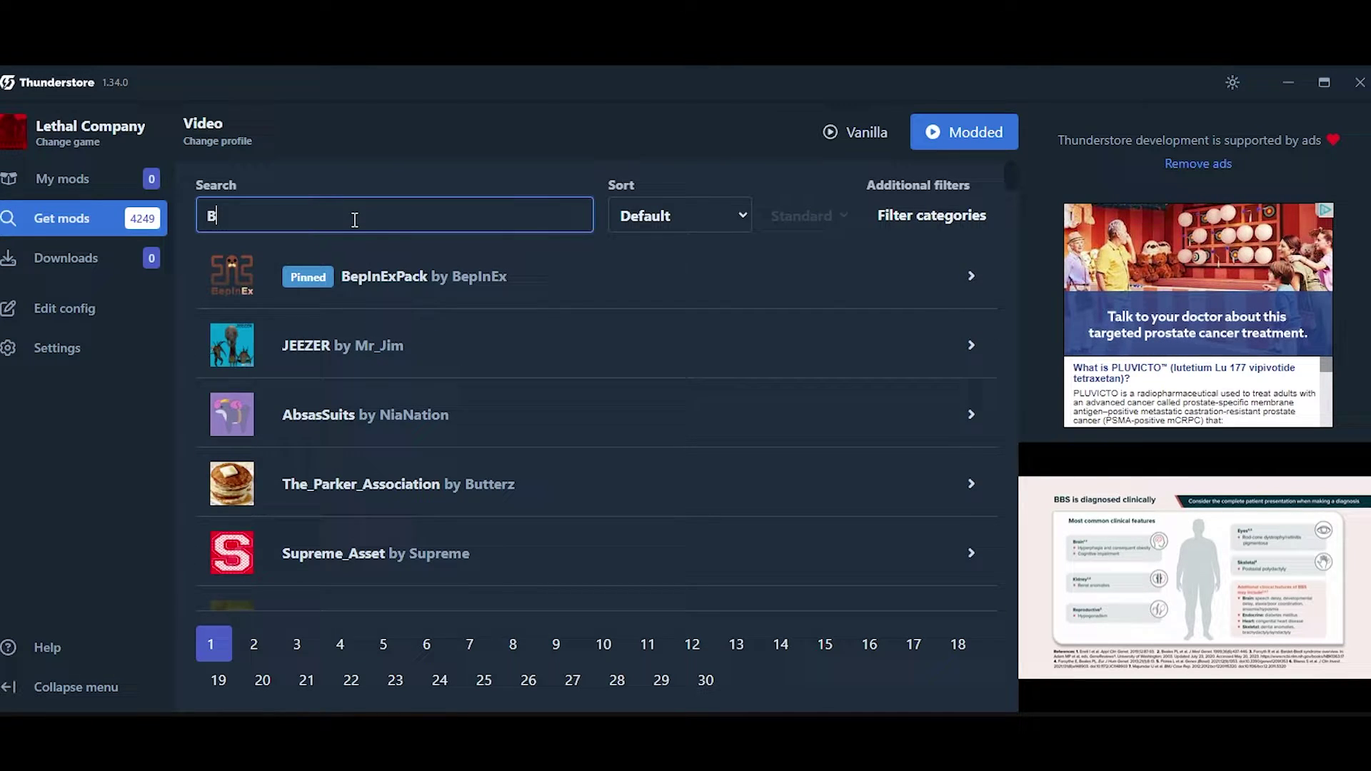
{"action": "type", "text": "iggerlobby"}
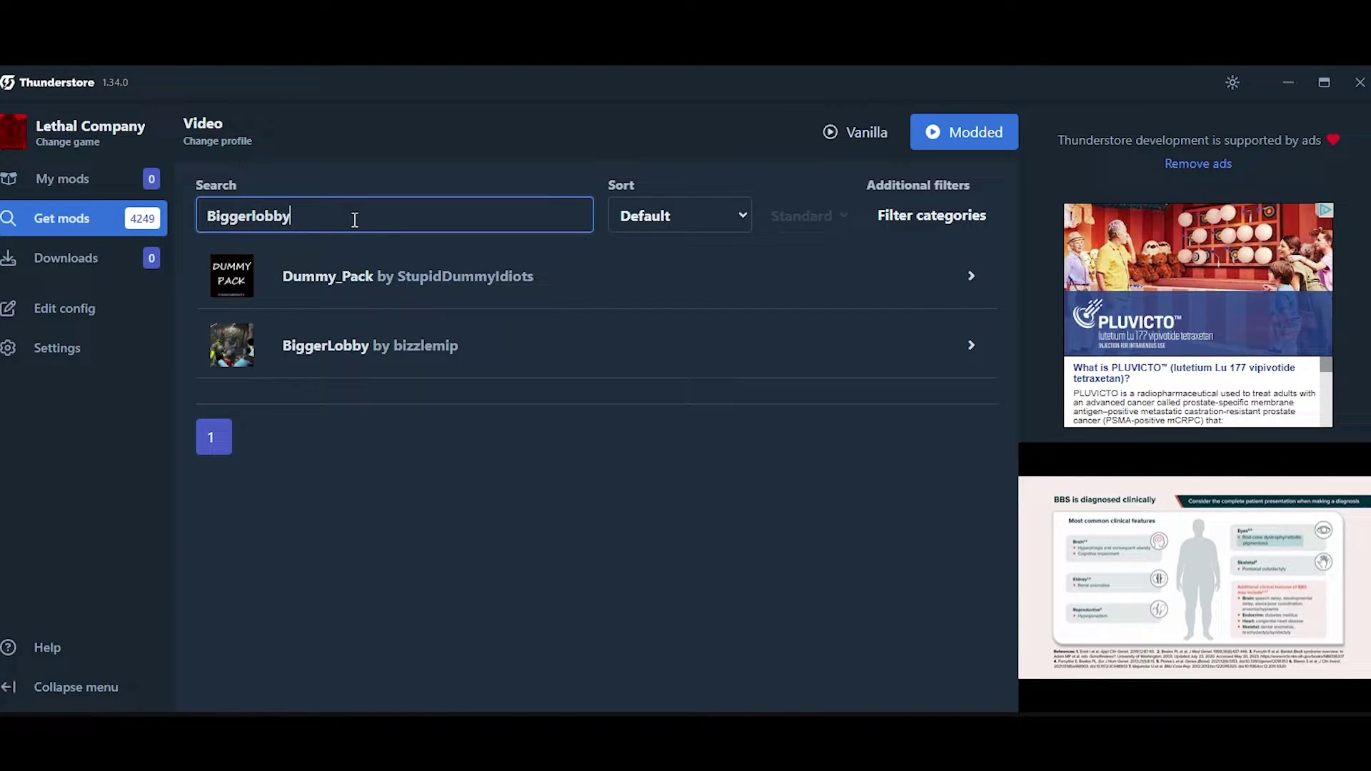
{"action": "left_click", "coordinate": [457, 350]}
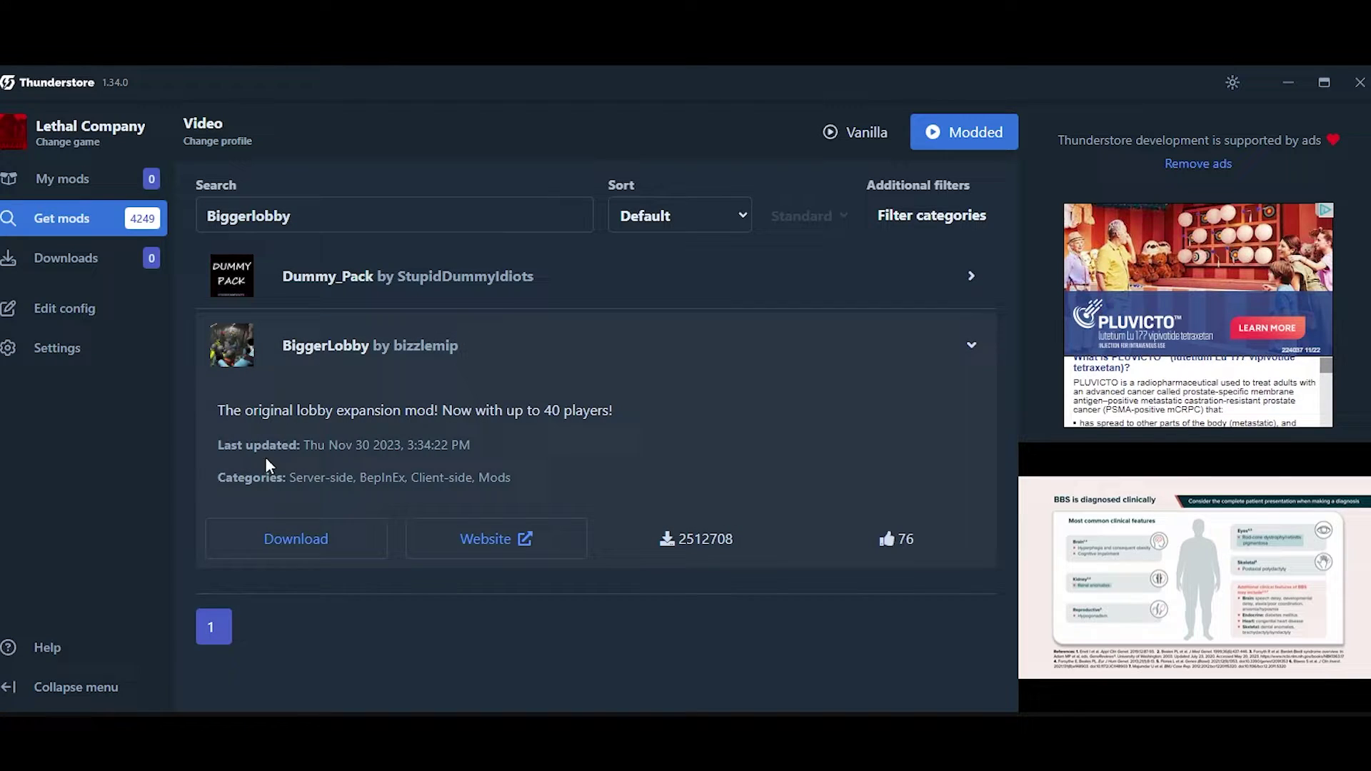
{"action": "left_click", "coordinate": [318, 546]}
{"action": "left_click", "coordinate": [361, 510]}
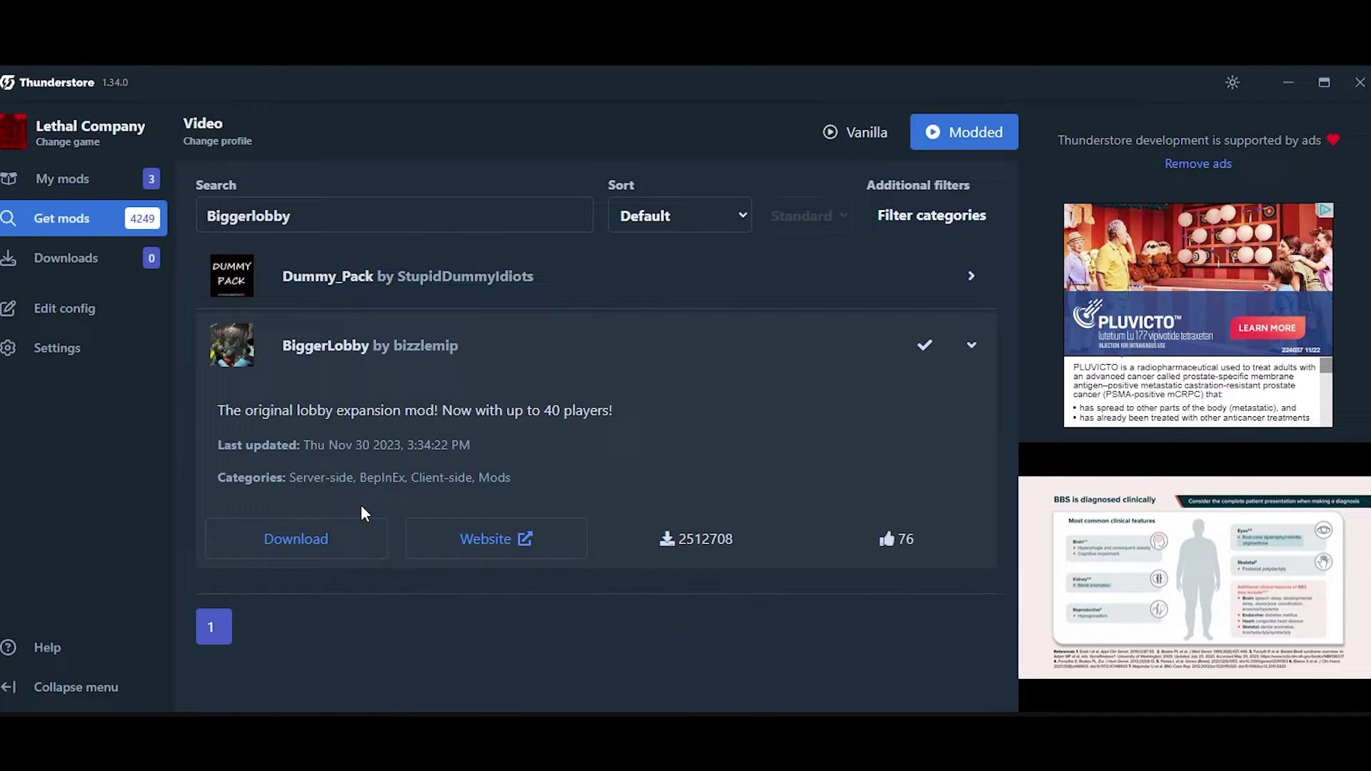
Check the installed mods, then download the JEEZER mod from the online list to the Video profile
{"action": "left_click", "coordinate": [79, 182]}
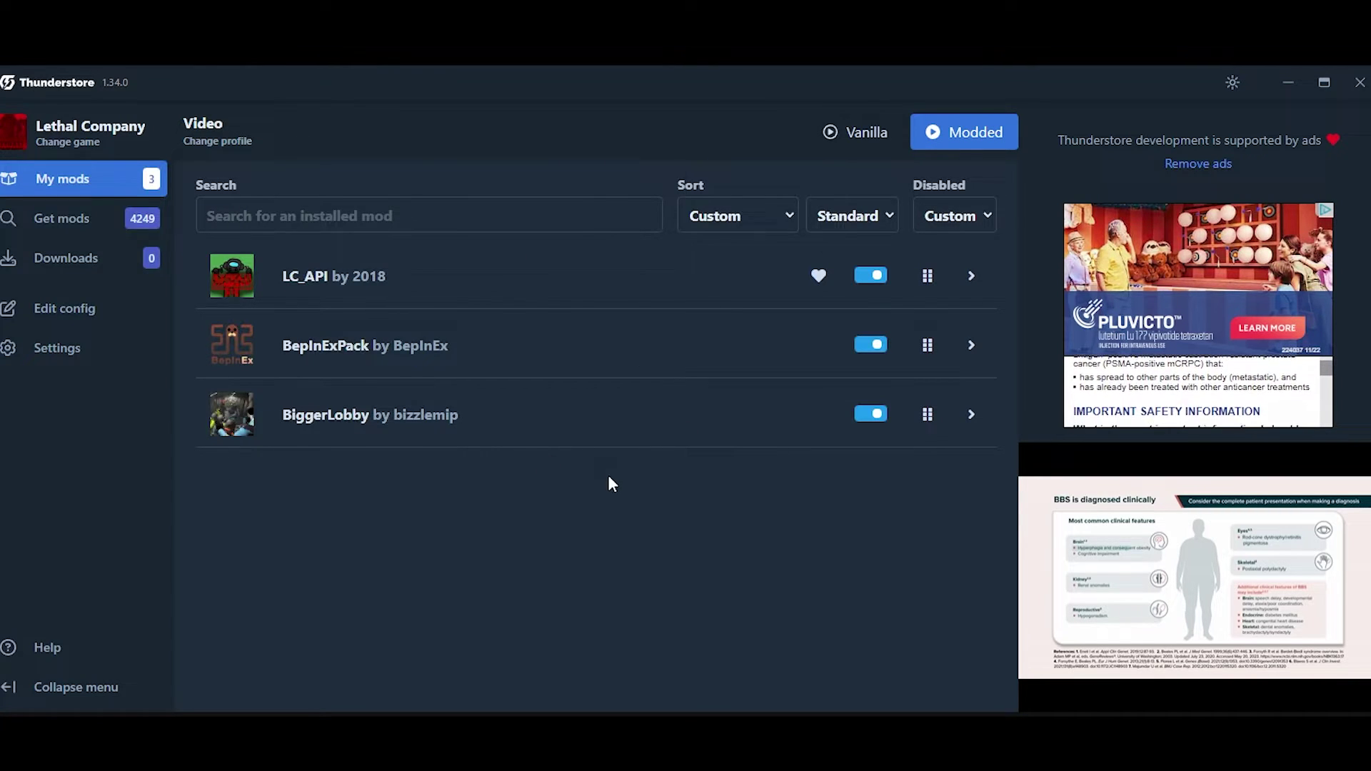
{"action": "key", "text": "alt+Left"}
{"action": "left_click", "coordinate": [424, 361]}
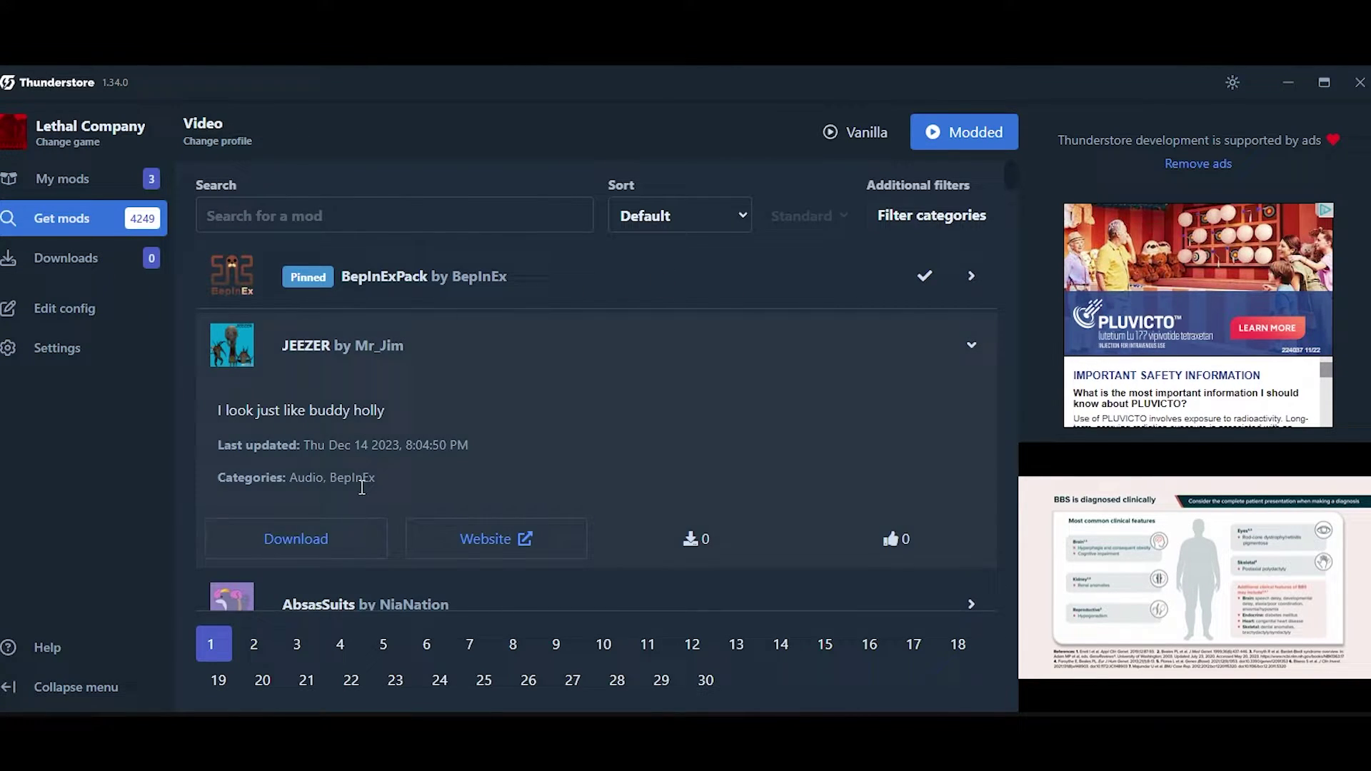
{"action": "left_click", "coordinate": [300, 537]}
{"action": "left_click", "coordinate": [386, 500]}
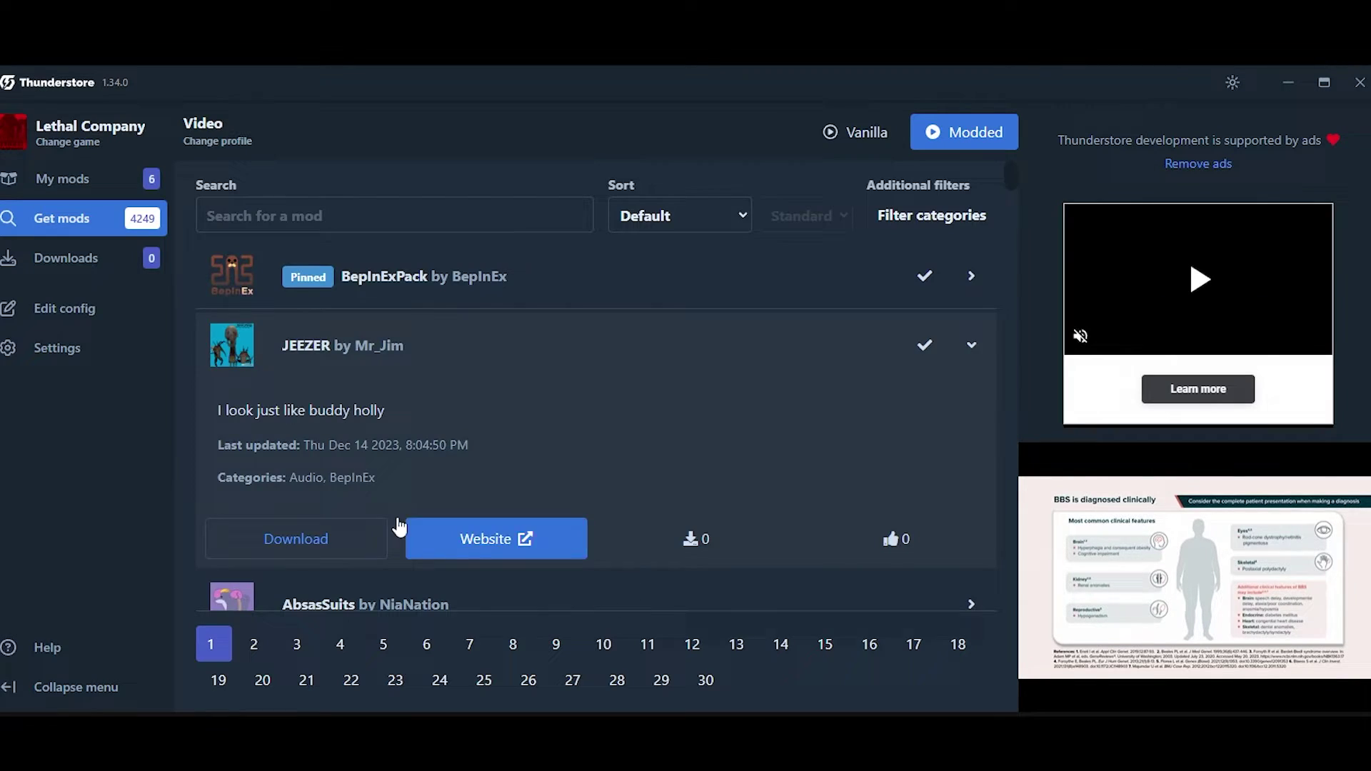
Review the full list of mods installed in the Video profile
{"action": "scroll", "coordinate": [428, 464], "scroll_direction": "down", "scroll_amount": 5}
{"action": "key", "text": "alt+Right"}
{"action": "scroll", "coordinate": [457, 468], "scroll_direction": "down", "scroll_amount": 5}
{"action": "scroll", "coordinate": [458, 478], "scroll_direction": "down", "scroll_amount": 5}
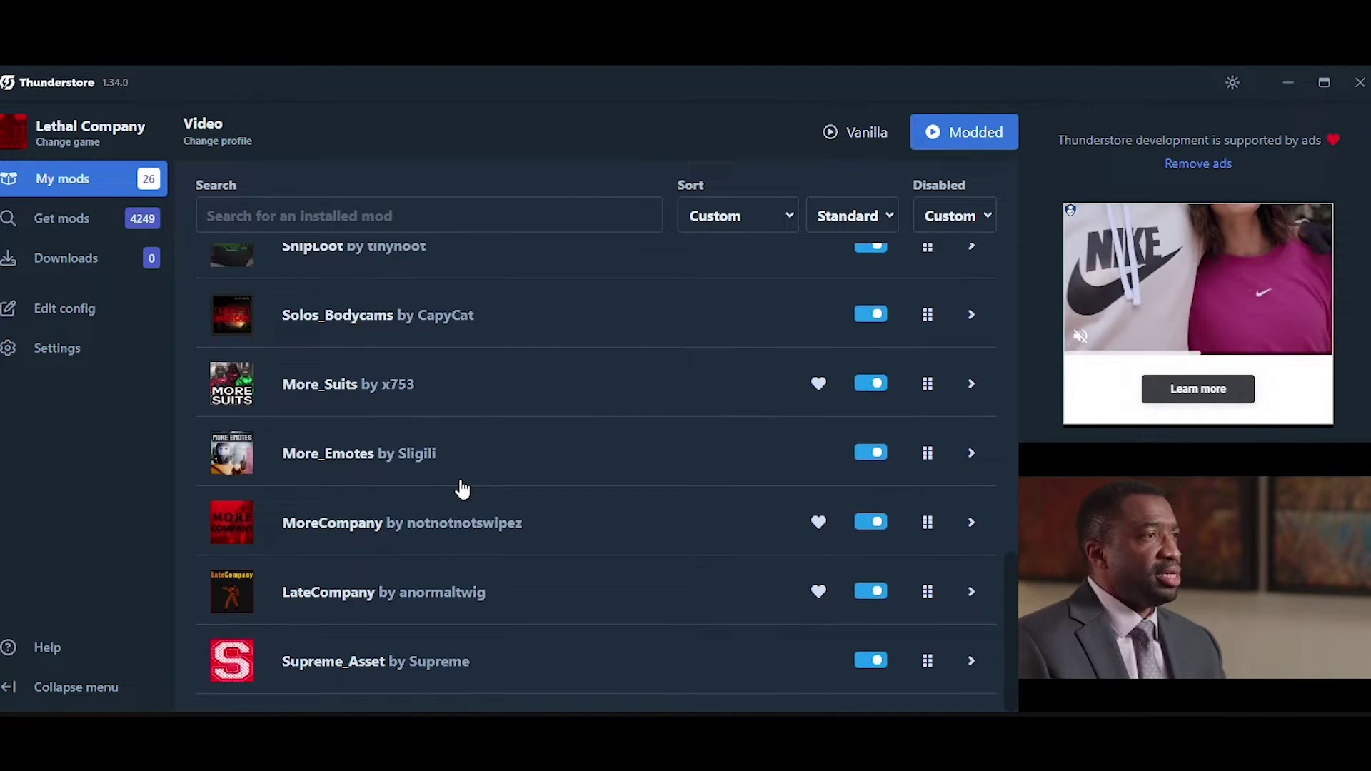
{"action": "scroll", "coordinate": [465, 493], "scroll_direction": "up", "scroll_amount": 10}
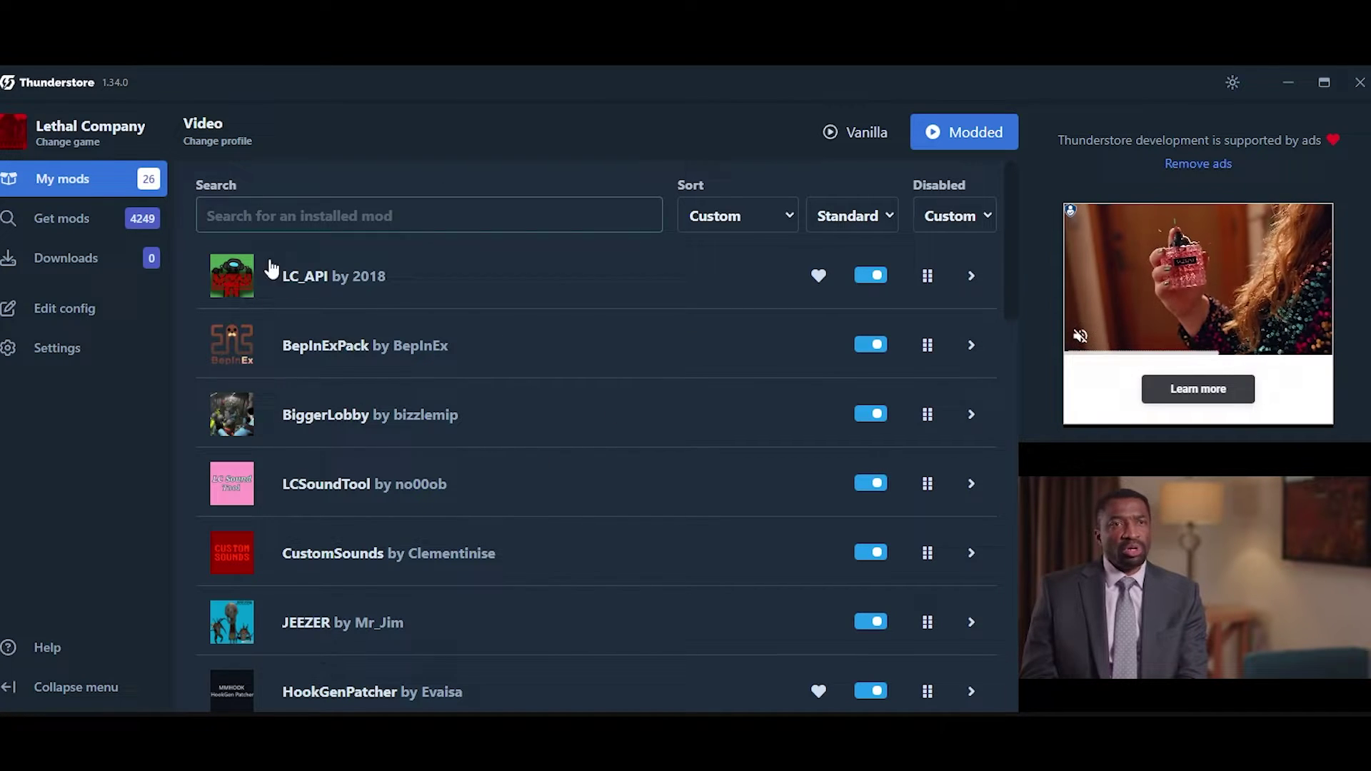
{"action": "scroll", "coordinate": [352, 346], "scroll_direction": "down", "scroll_amount": 5}
{"action": "scroll", "coordinate": [371, 399], "scroll_direction": "down", "scroll_amount": 5}
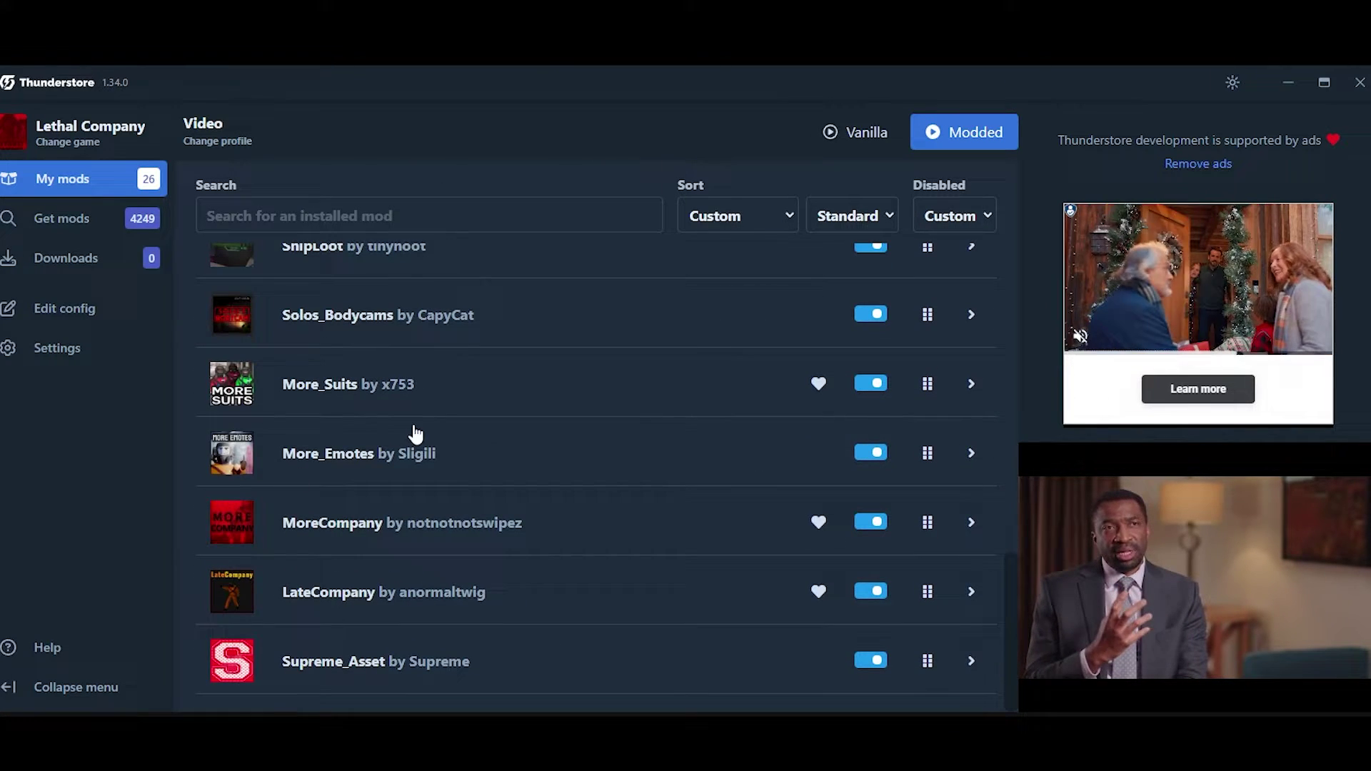
{"action": "scroll", "coordinate": [361, 535], "scroll_direction": "up", "scroll_amount": 15}
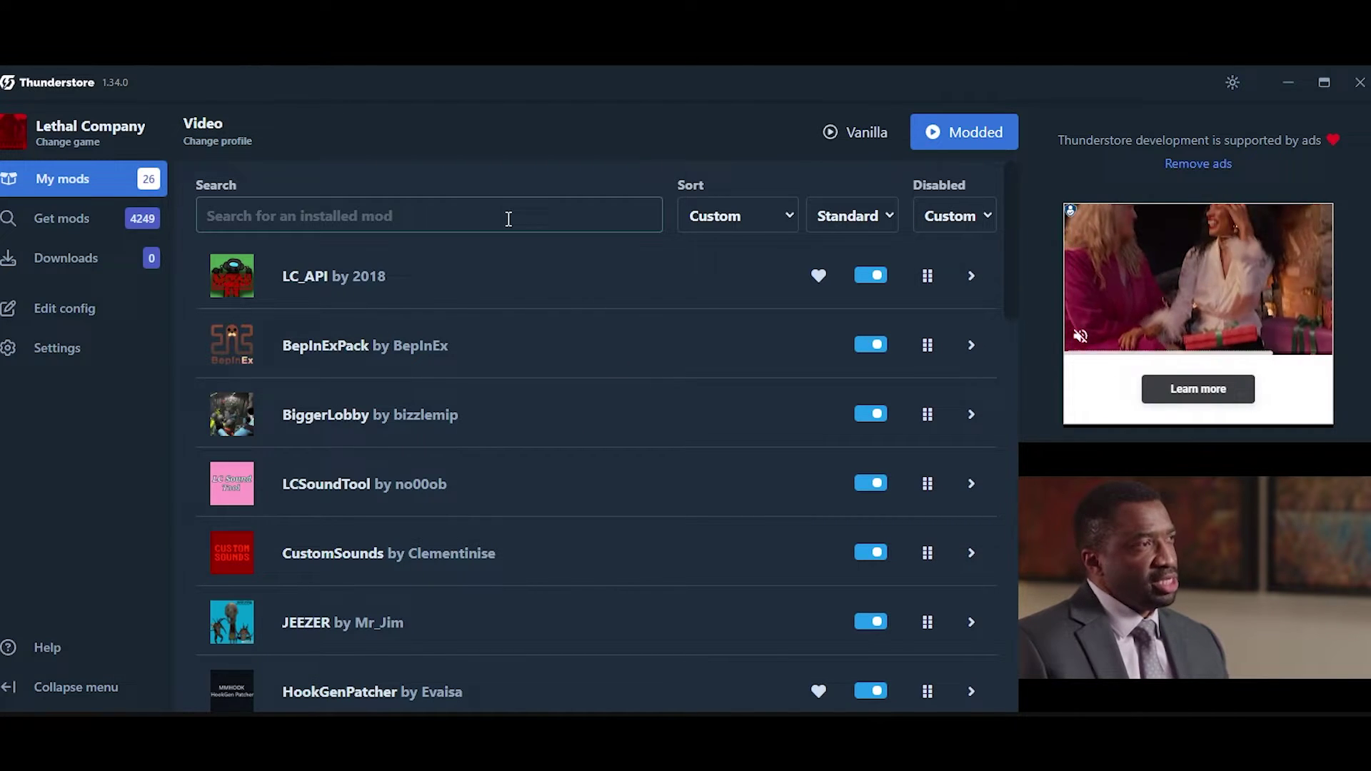
Export the Video profile as a shareable code from the settings and close the export message
{"action": "left_click", "coordinate": [54, 351]}
{"action": "left_click", "coordinate": [274, 393]}
{"action": "scroll", "coordinate": [297, 399], "scroll_direction": "down", "scroll_amount": 3}
{"action": "scroll", "coordinate": [297, 399], "scroll_direction": "down", "scroll_amount": 1}
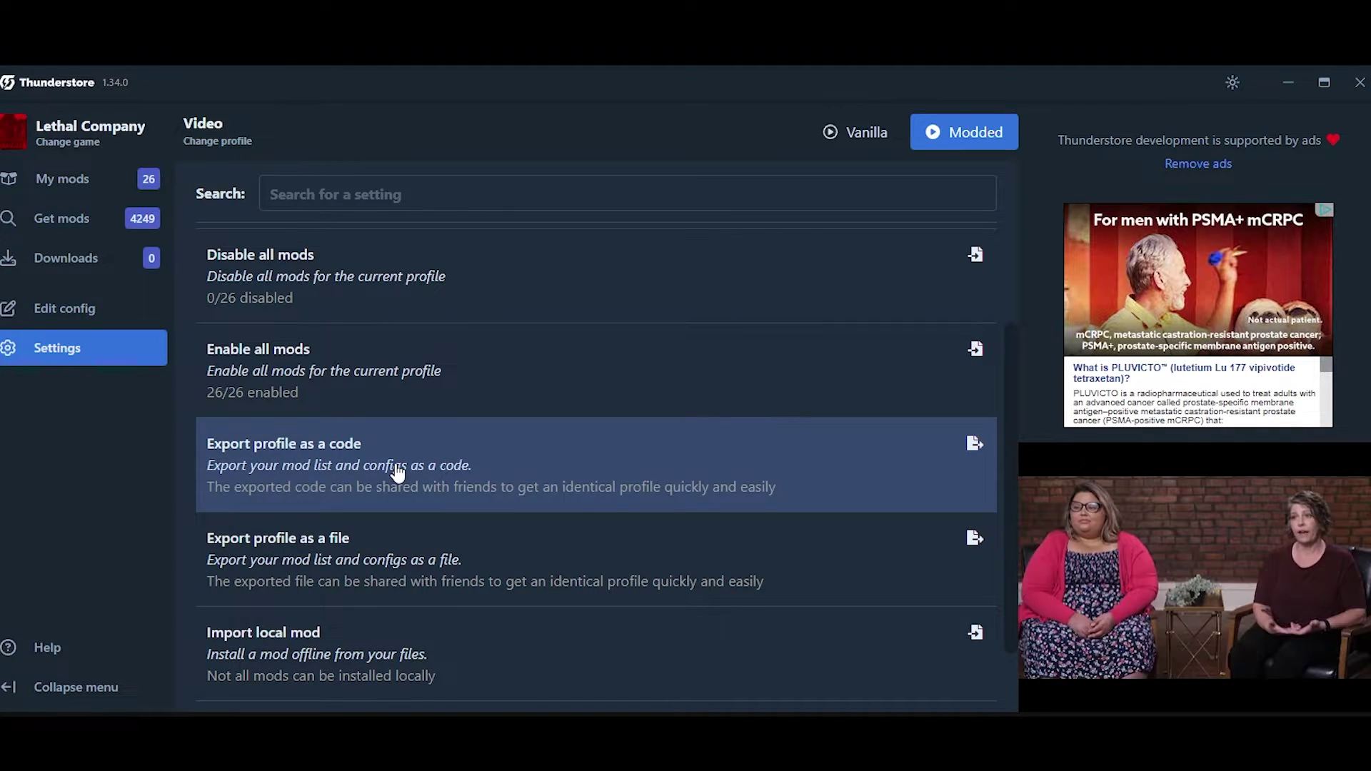
{"action": "left_click", "coordinate": [972, 446]}
{"action": "left_click_drag", "start_coordinate": [564, 419], "coordinate": [251, 475]}
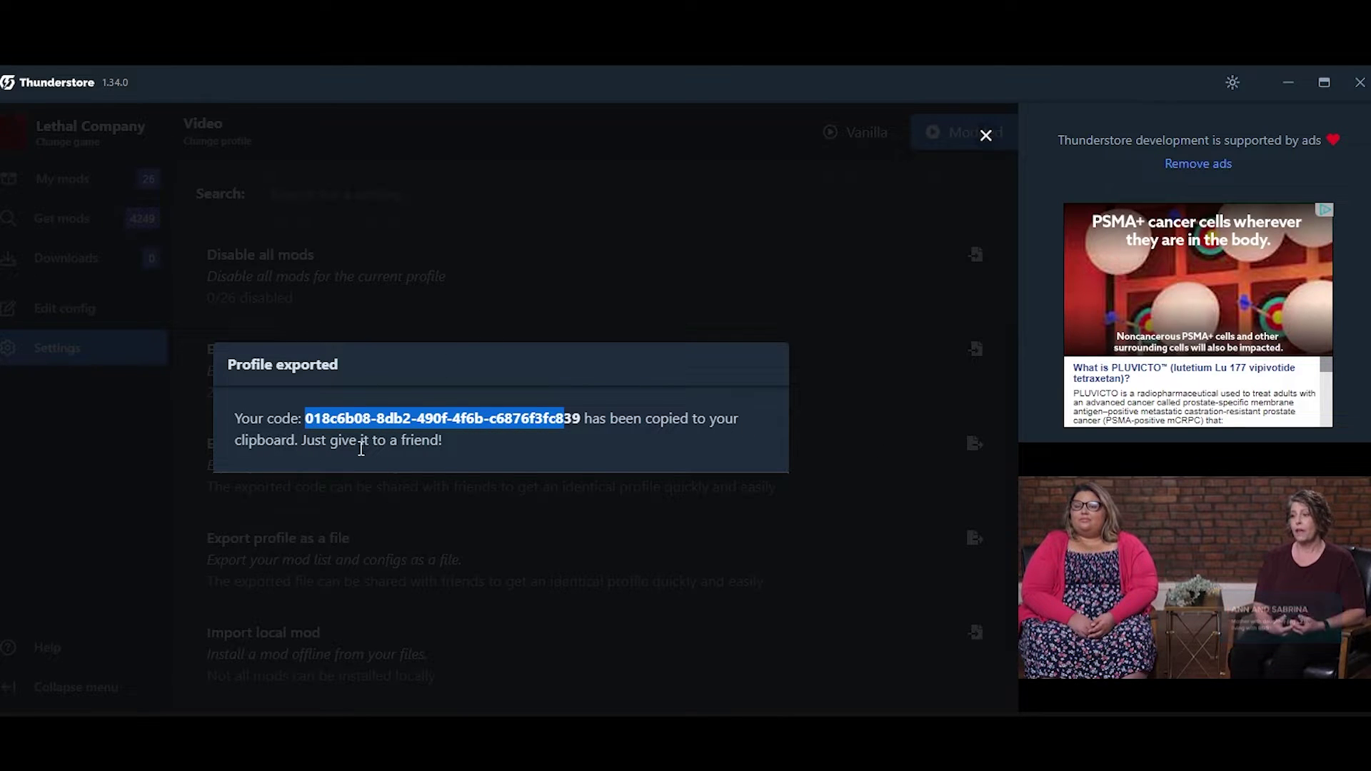
{"action": "left_click_drag", "start_coordinate": [442, 441], "coordinate": [227, 444]}
{"action": "left_click", "coordinate": [448, 284]}
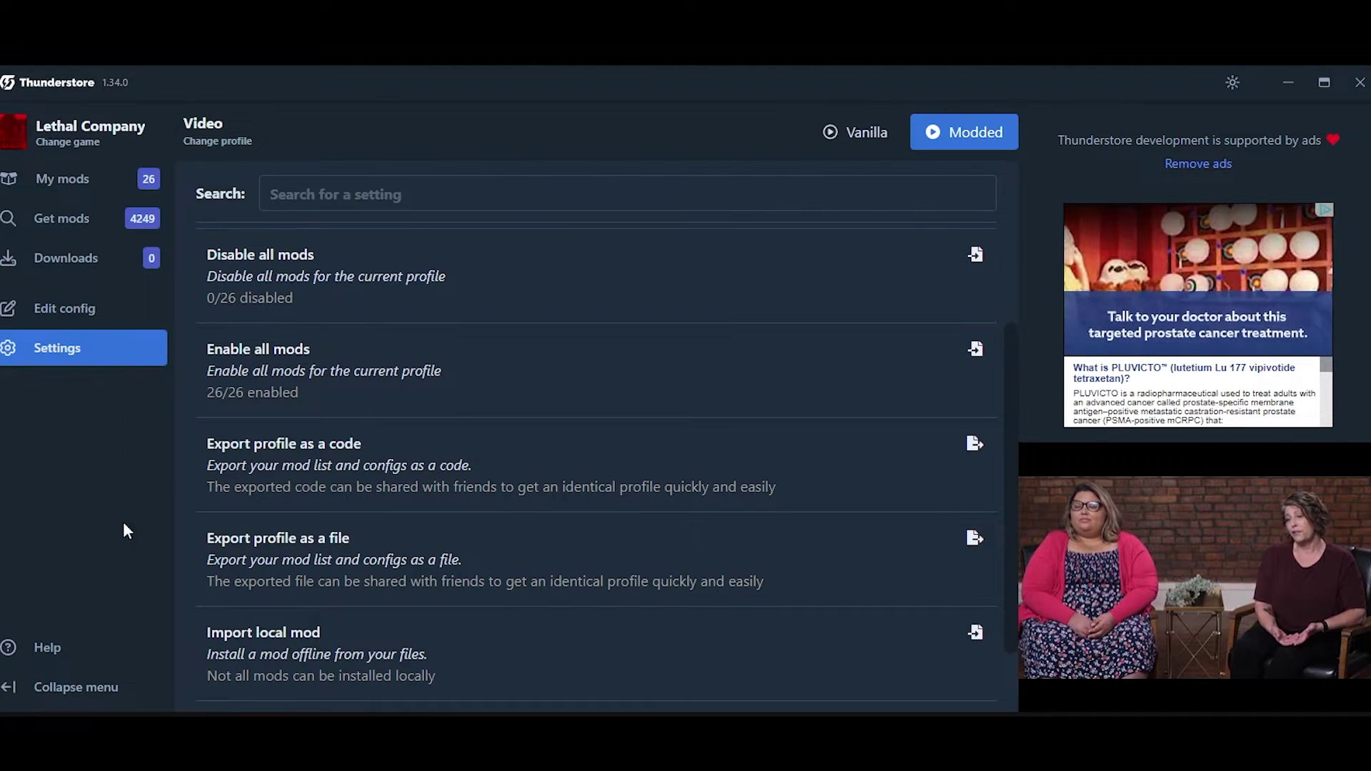
Return to the game selection, search for "lethal" and open the profile list for Lethal Company
{"action": "left_click", "coordinate": [44, 129]}
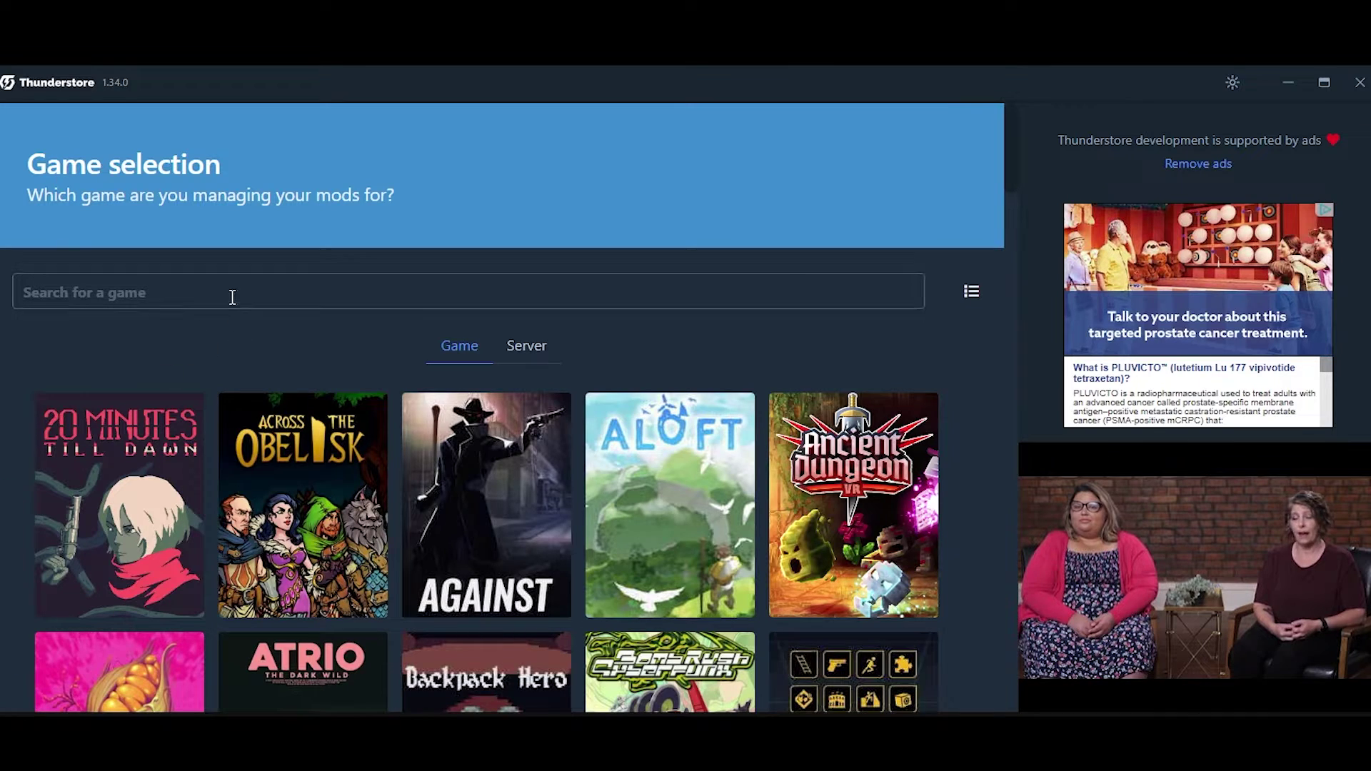
{"action": "left_click", "coordinate": [232, 294]}
{"action": "type", "text": "lethal"}
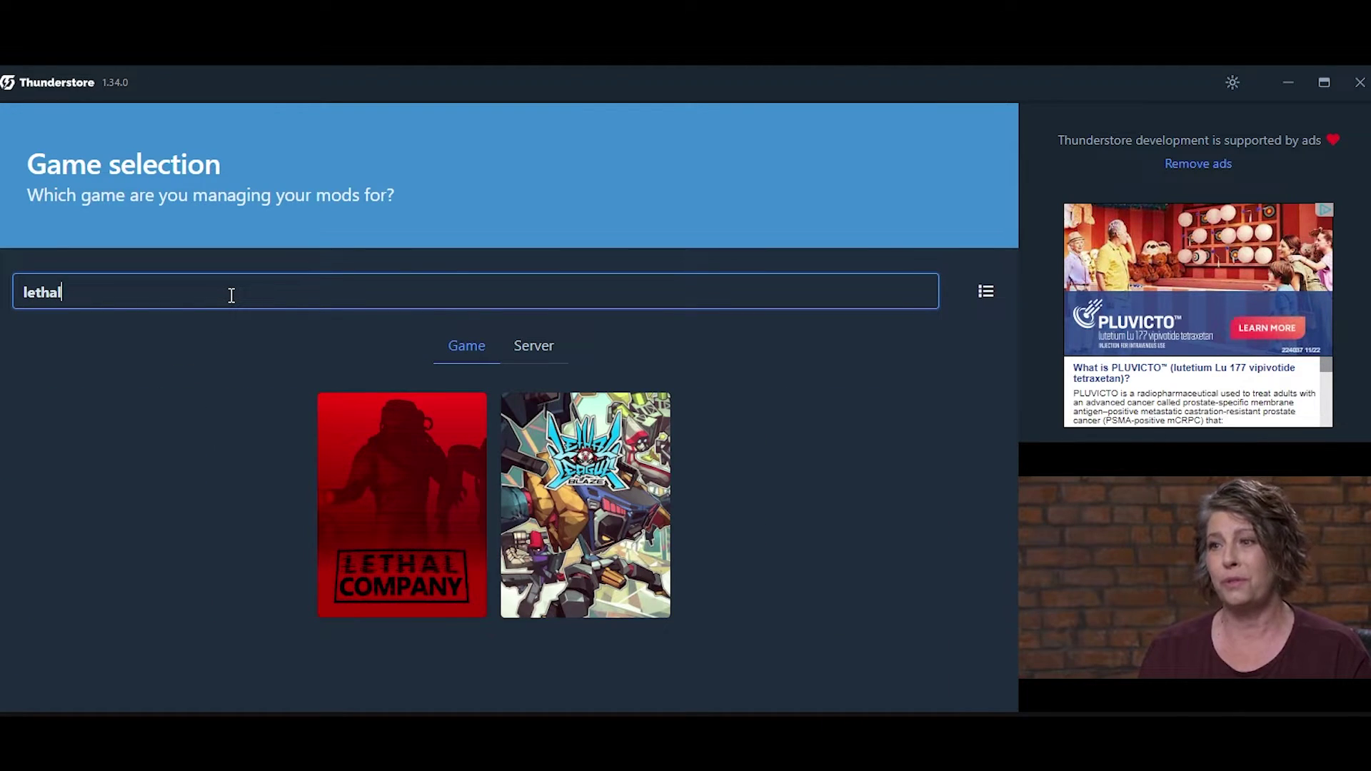
{"action": "left_click", "coordinate": [402, 474]}
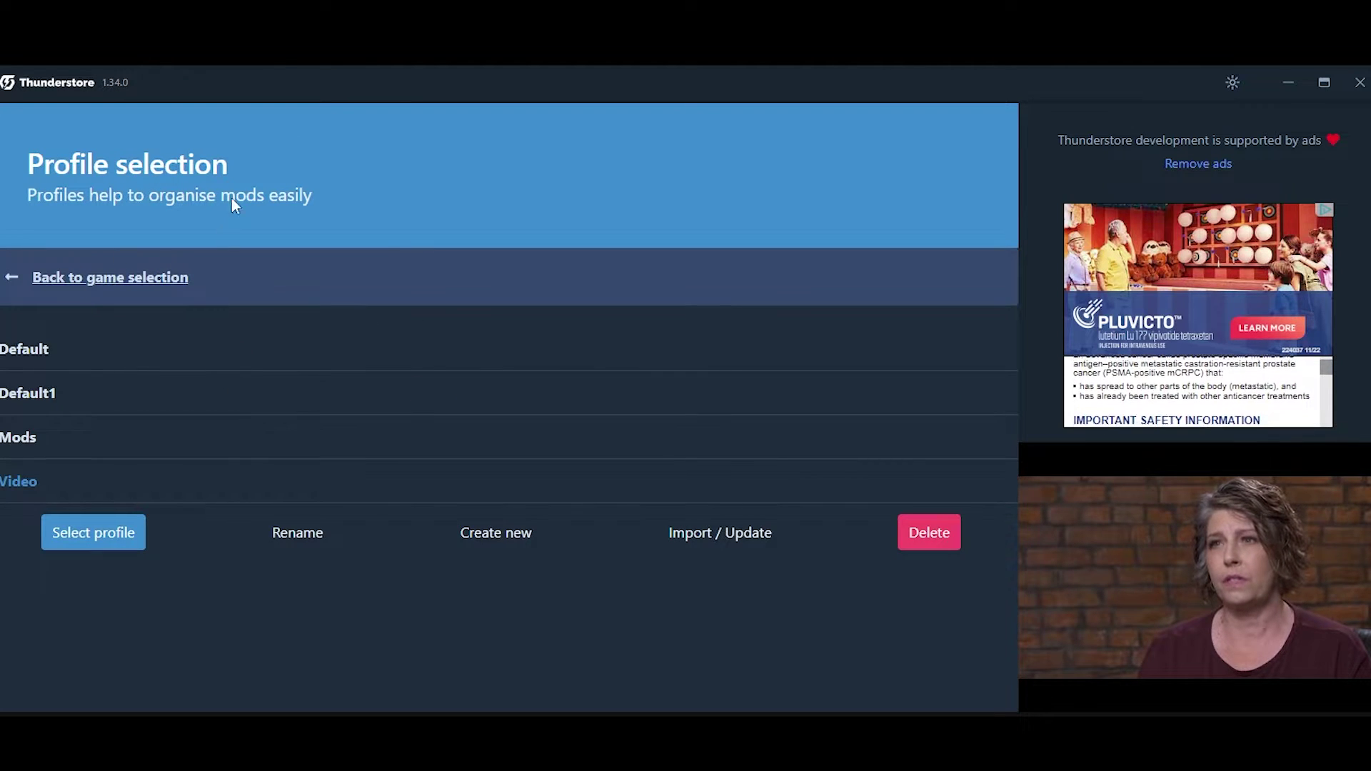
Import a new profile from a code, entering the exported profile code
{"action": "left_click", "coordinate": [734, 542]}
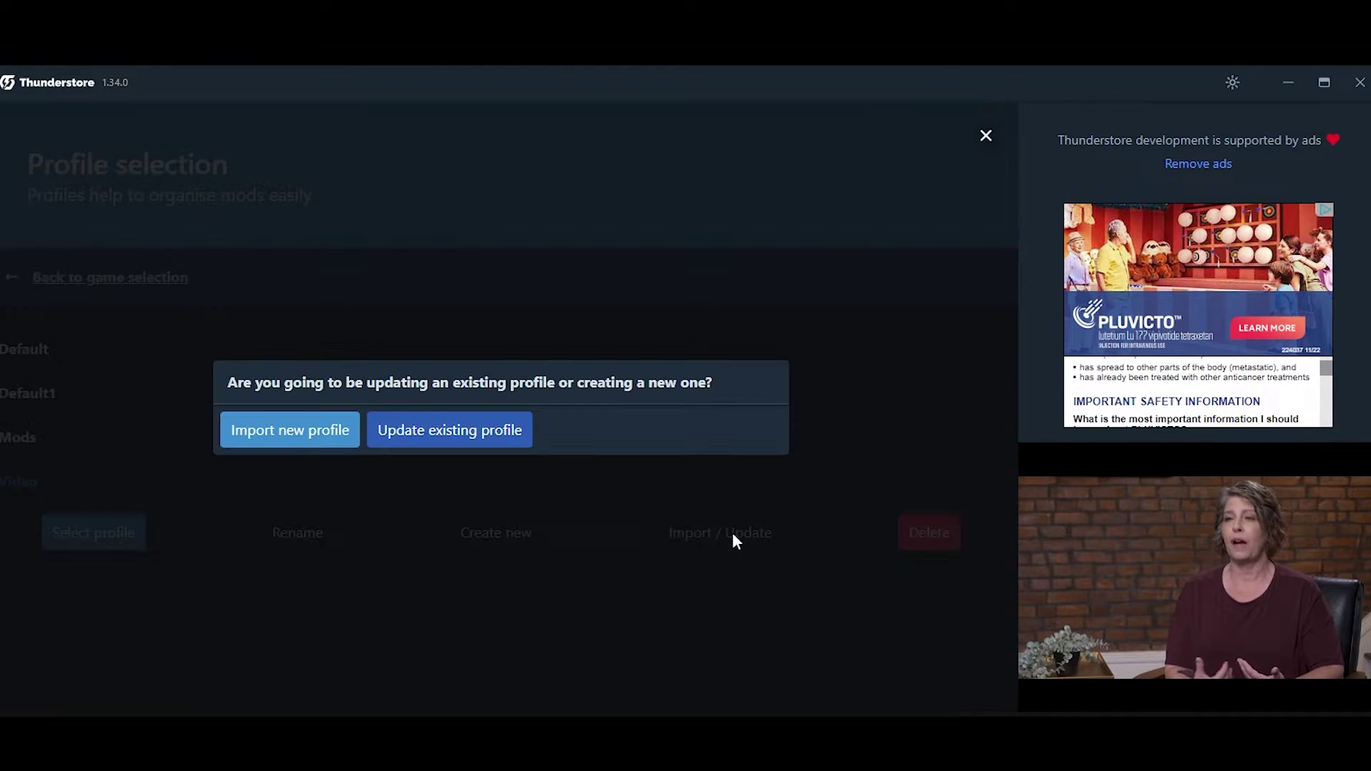
{"action": "left_click", "coordinate": [255, 436]}
{"action": "left_click", "coordinate": [364, 446]}
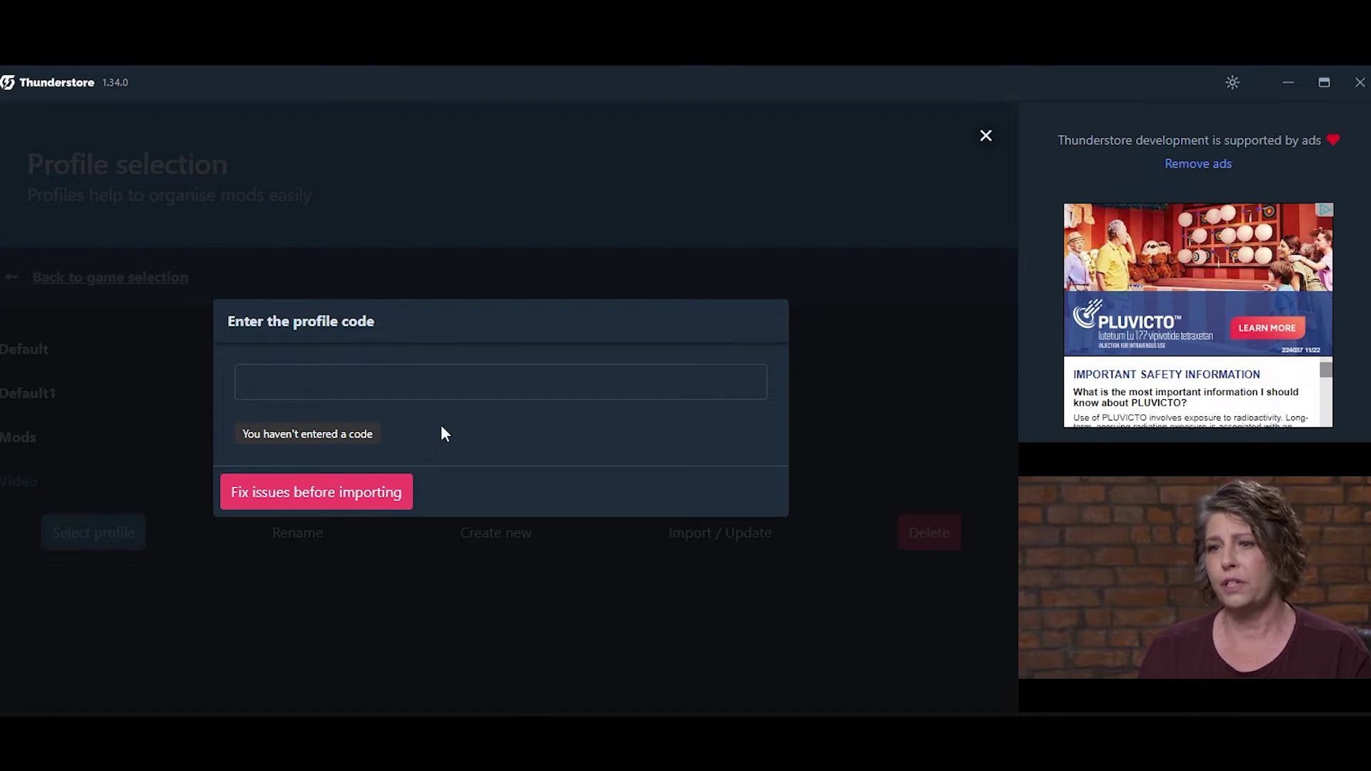
{"action": "left_click", "coordinate": [345, 373]}
{"action": "type", "text": "018c6b08-8db2-490f-4f5b-c6876f3fc839"}
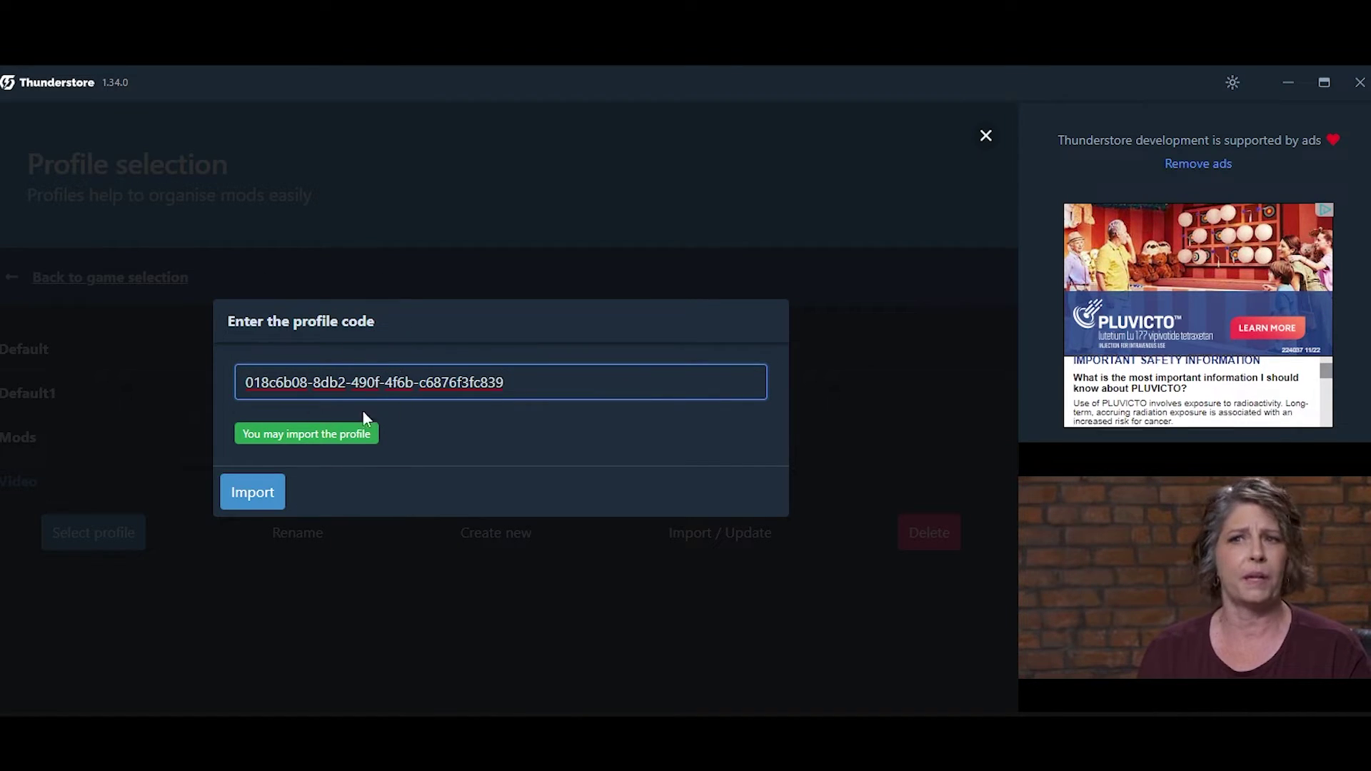
{"action": "left_click", "coordinate": [250, 499]}
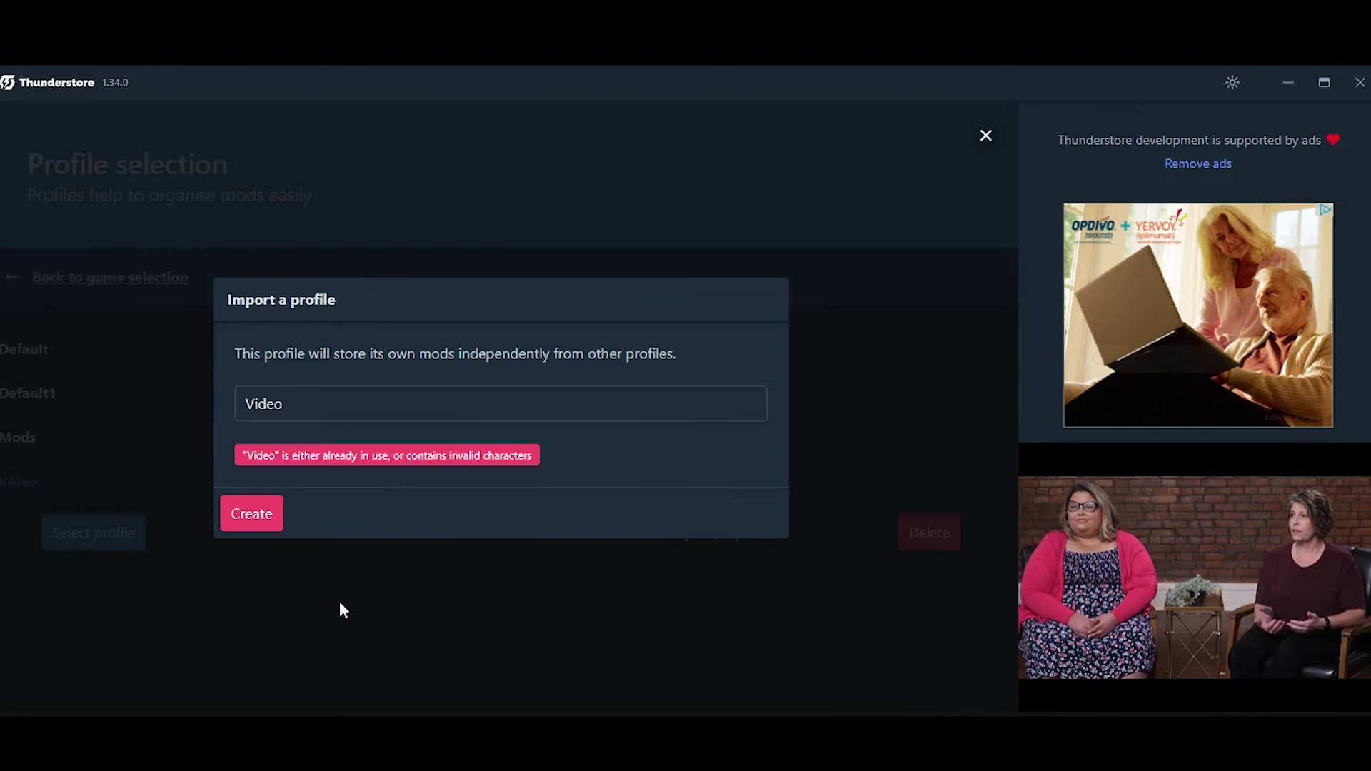
Name the imported profile Video2 and create it
{"action": "left_click", "coordinate": [316, 417]}
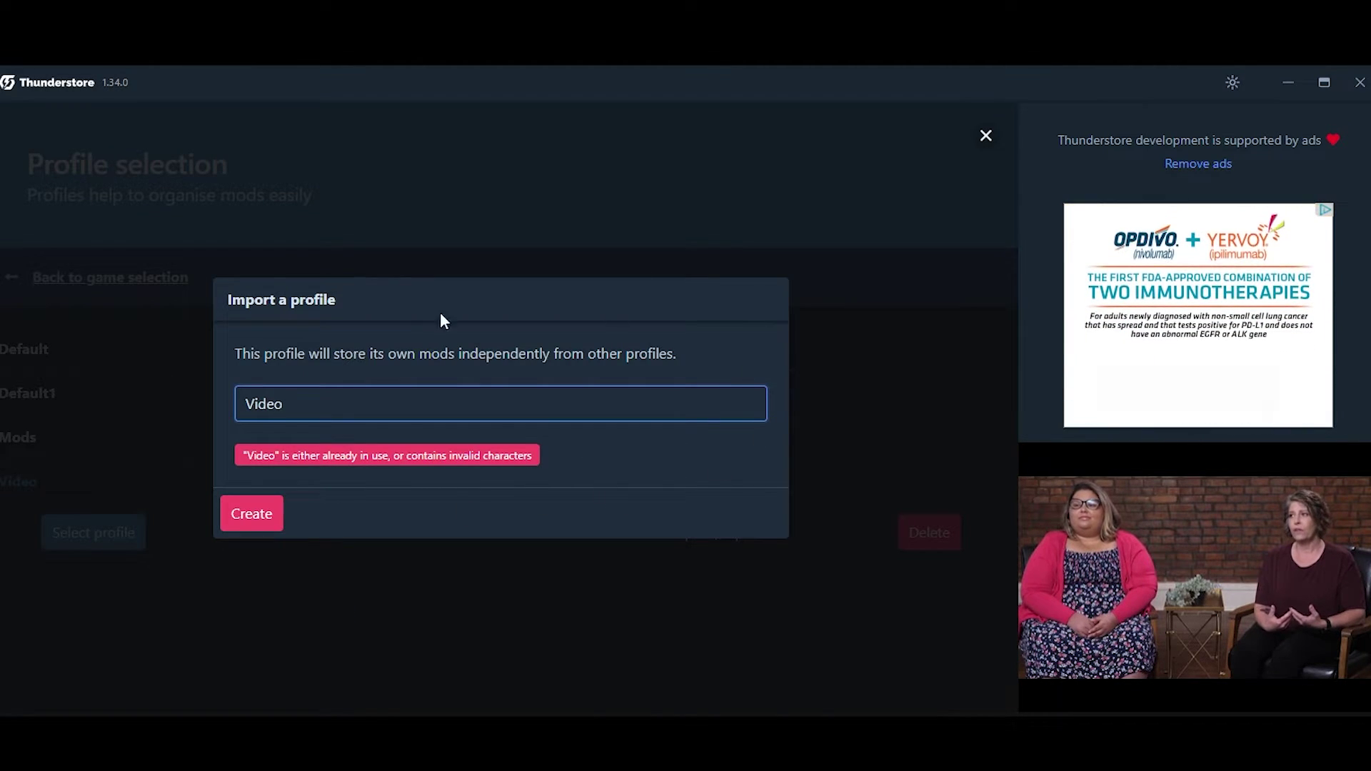
{"action": "type", "text": "2"}
{"action": "left_click", "coordinate": [251, 523]}
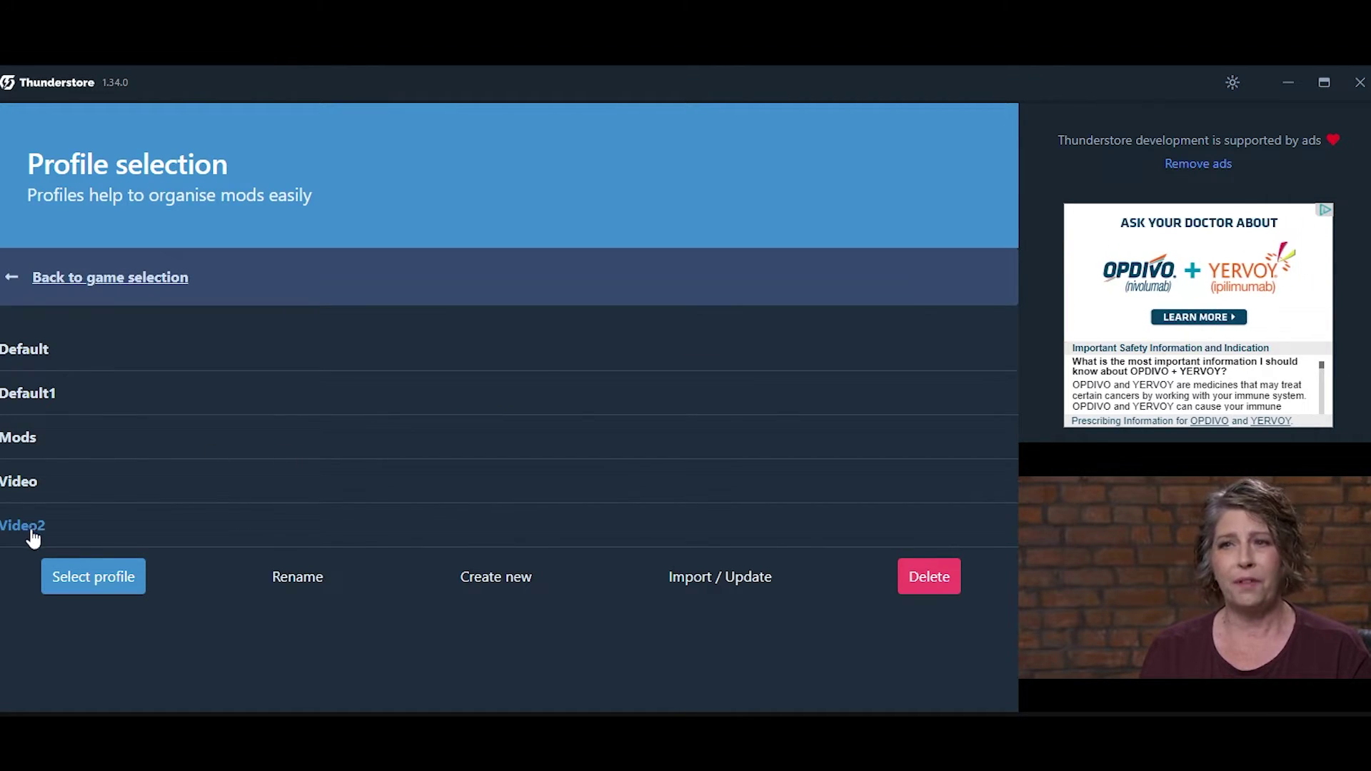
Open the Video2 profile and look through its installed mods, and do the same for the Default1 profile
{"action": "scroll", "coordinate": [432, 428], "scroll_direction": "down", "scroll_amount": 10}
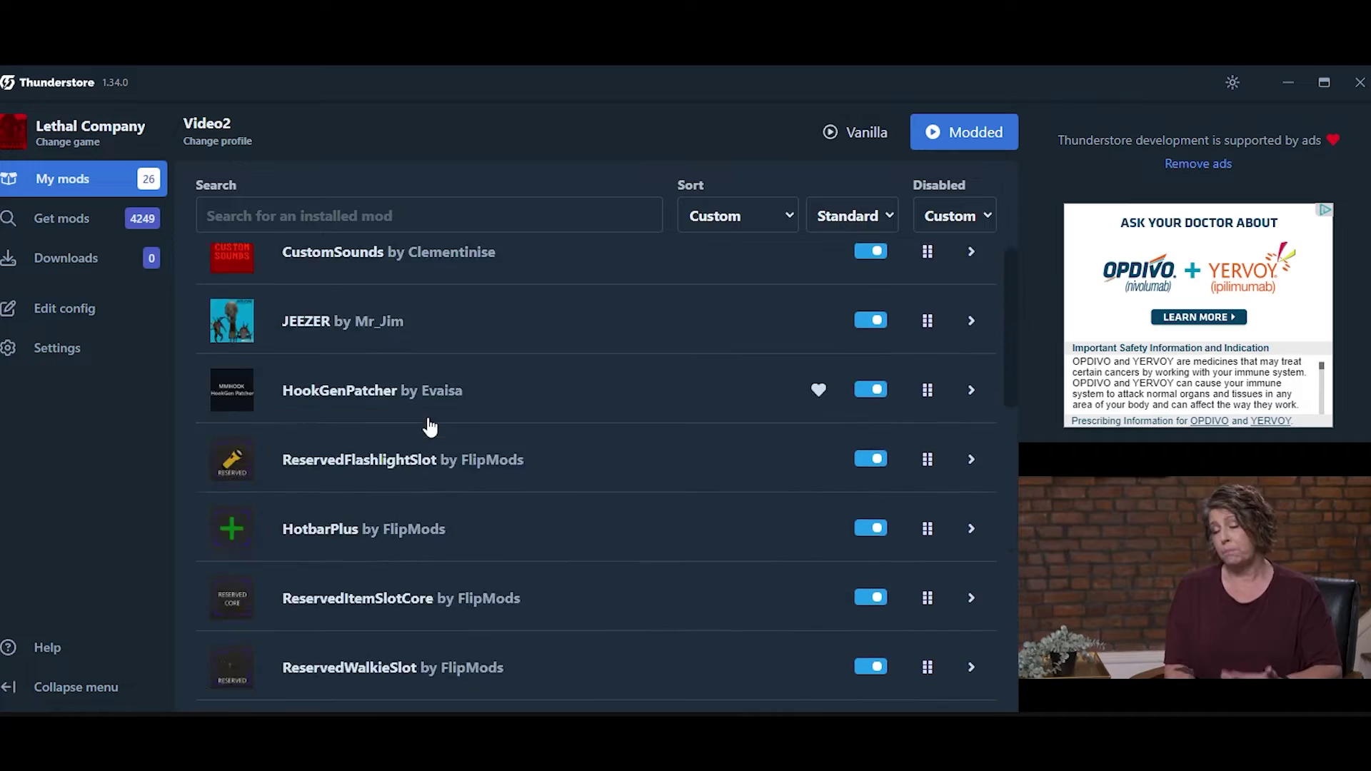
{"action": "scroll", "coordinate": [439, 439], "scroll_direction": "up", "scroll_amount": 10}
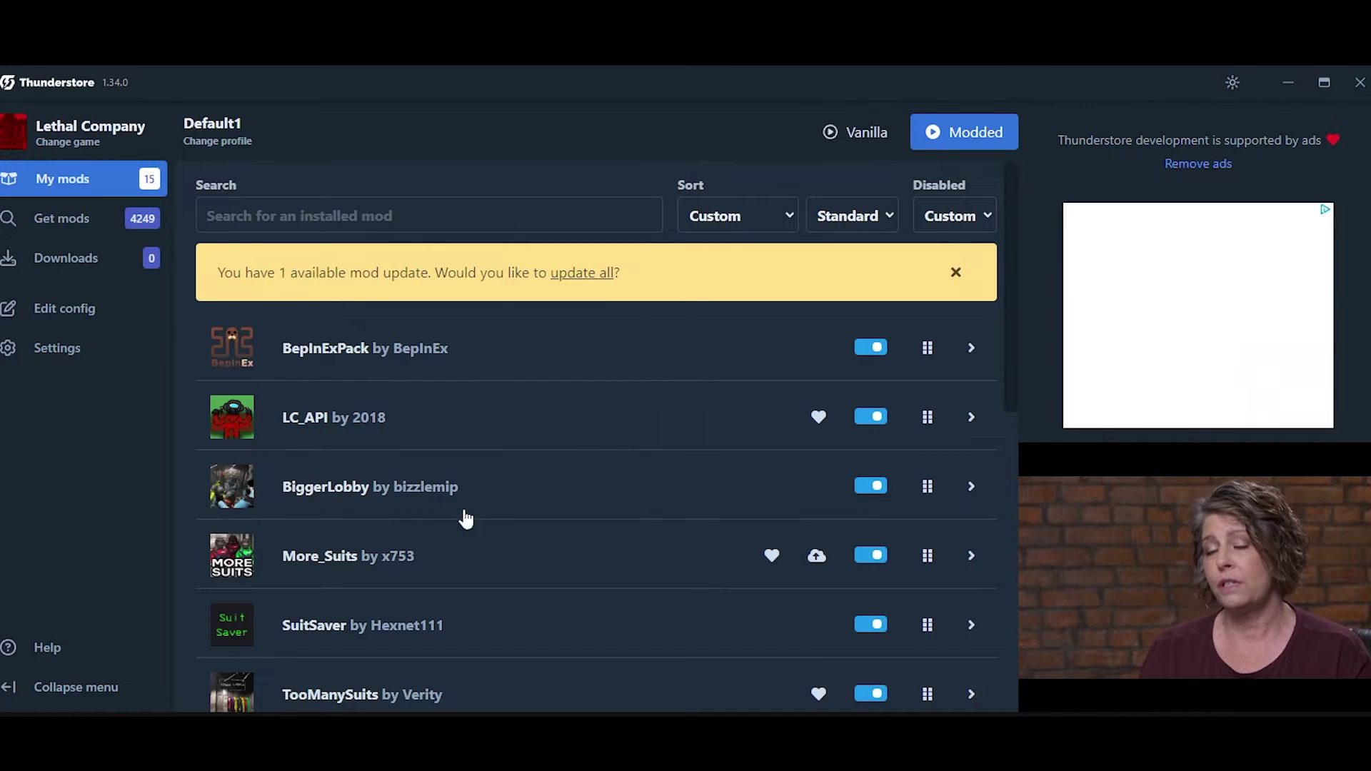
{"action": "scroll", "coordinate": [355, 529], "scroll_direction": "down", "scroll_amount": 9}
{"action": "scroll", "coordinate": [429, 571], "scroll_direction": "up", "scroll_amount": 10}
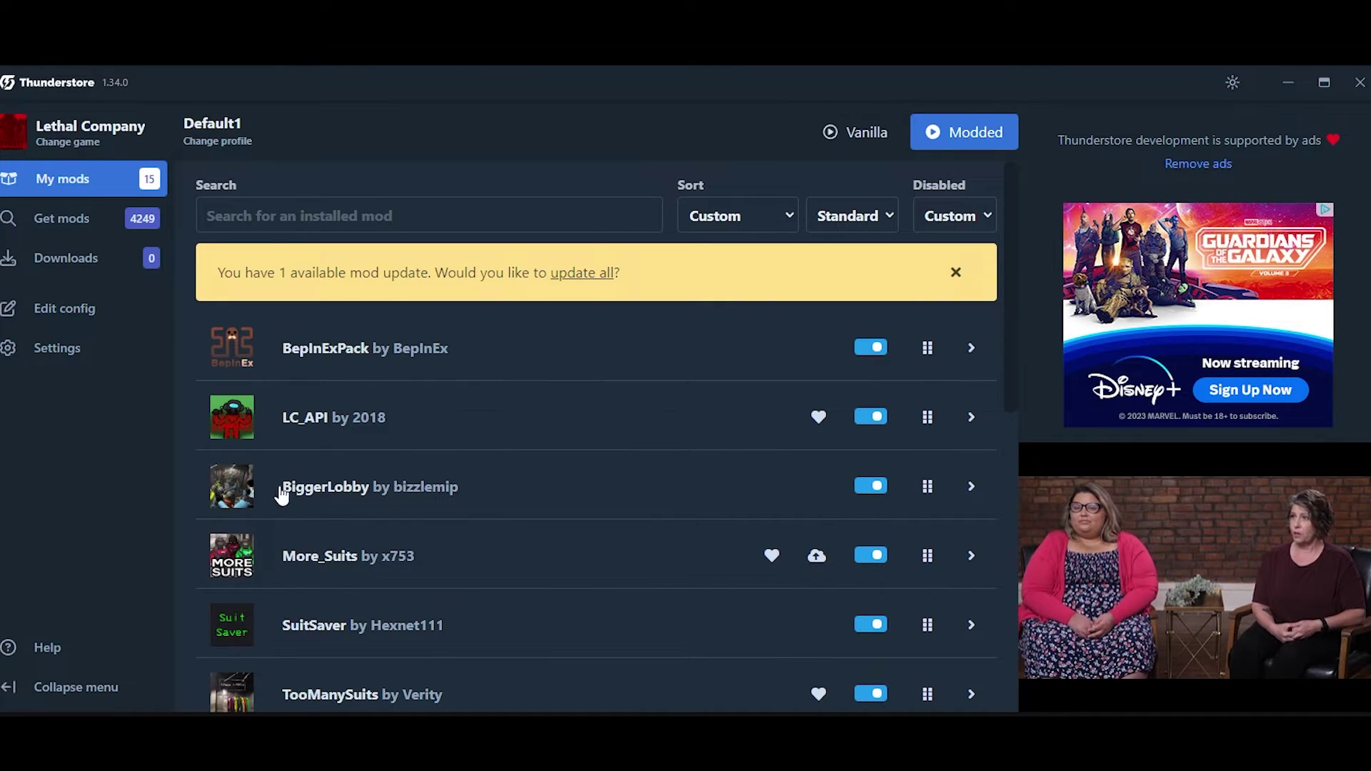
{"action": "scroll", "coordinate": [352, 398], "scroll_direction": "down", "scroll_amount": 10}
{"action": "scroll", "coordinate": [415, 626], "scroll_direction": "up", "scroll_amount": 10}
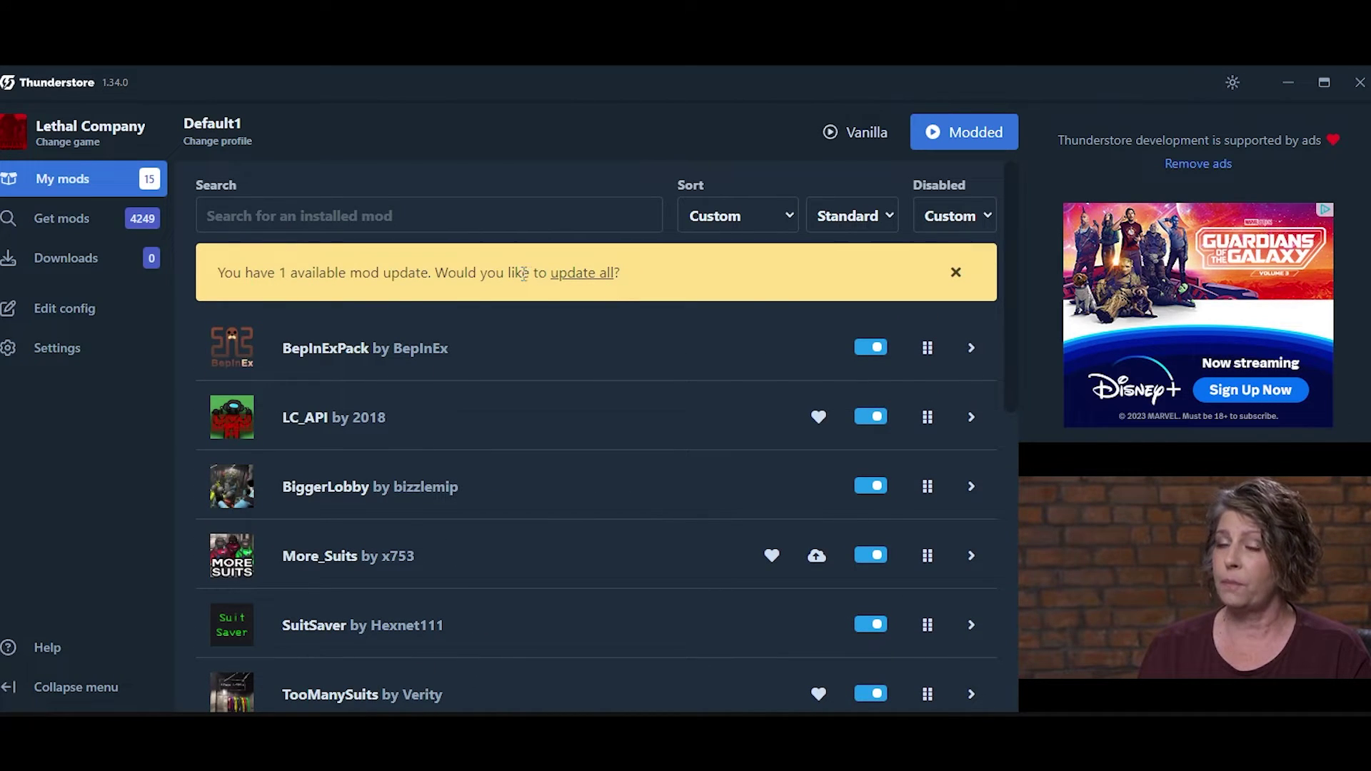
Read the mod update notice in the Default1 profile and update all its outdated mods
{"action": "left_click_drag", "start_coordinate": [214, 283], "coordinate": [566, 279]}
{"action": "left_click_drag", "start_coordinate": [221, 284], "coordinate": [575, 279]}
{"action": "left_click", "coordinate": [270, 505]}
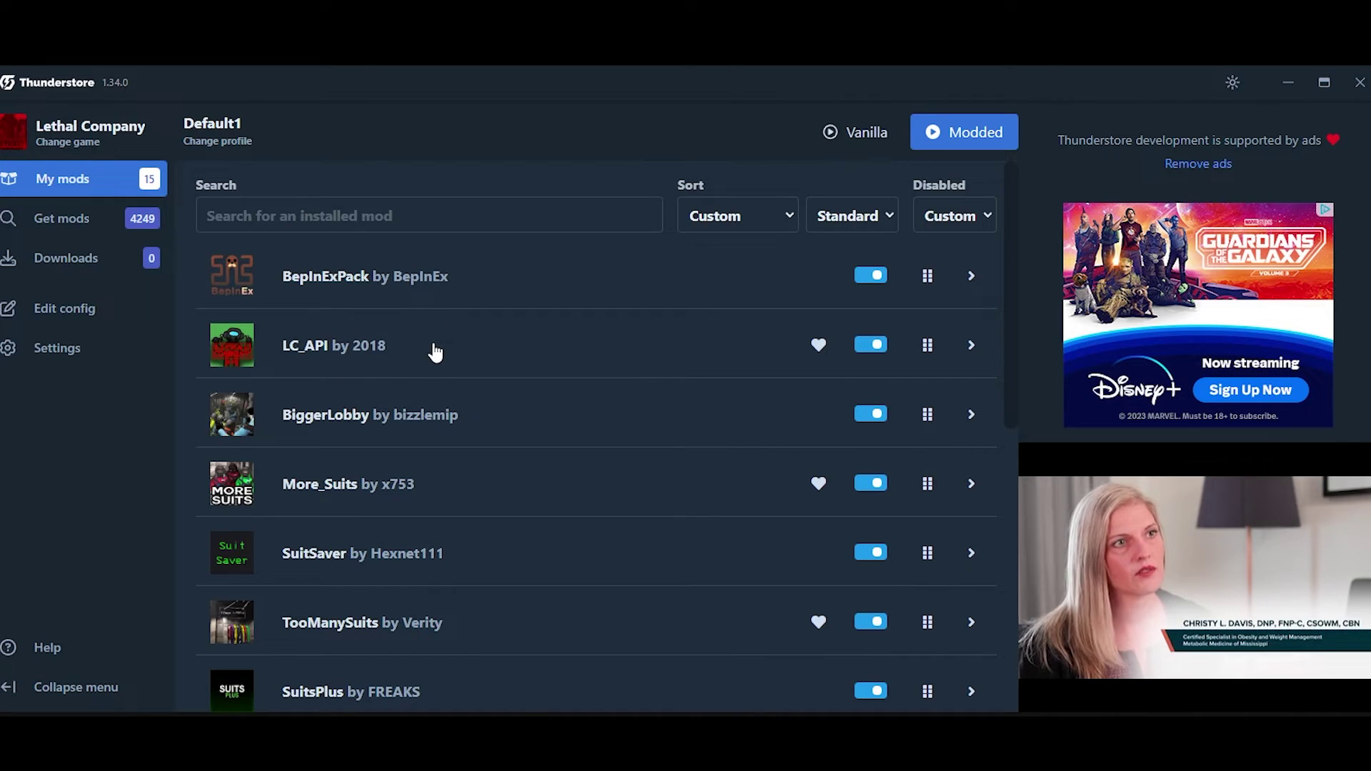
Check the Default1 mod list and launch the modded version of Lethal Company
{"action": "scroll", "coordinate": [434, 352], "scroll_direction": "down", "scroll_amount": 7}
{"action": "scroll", "coordinate": [417, 457], "scroll_direction": "up", "scroll_amount": 7}
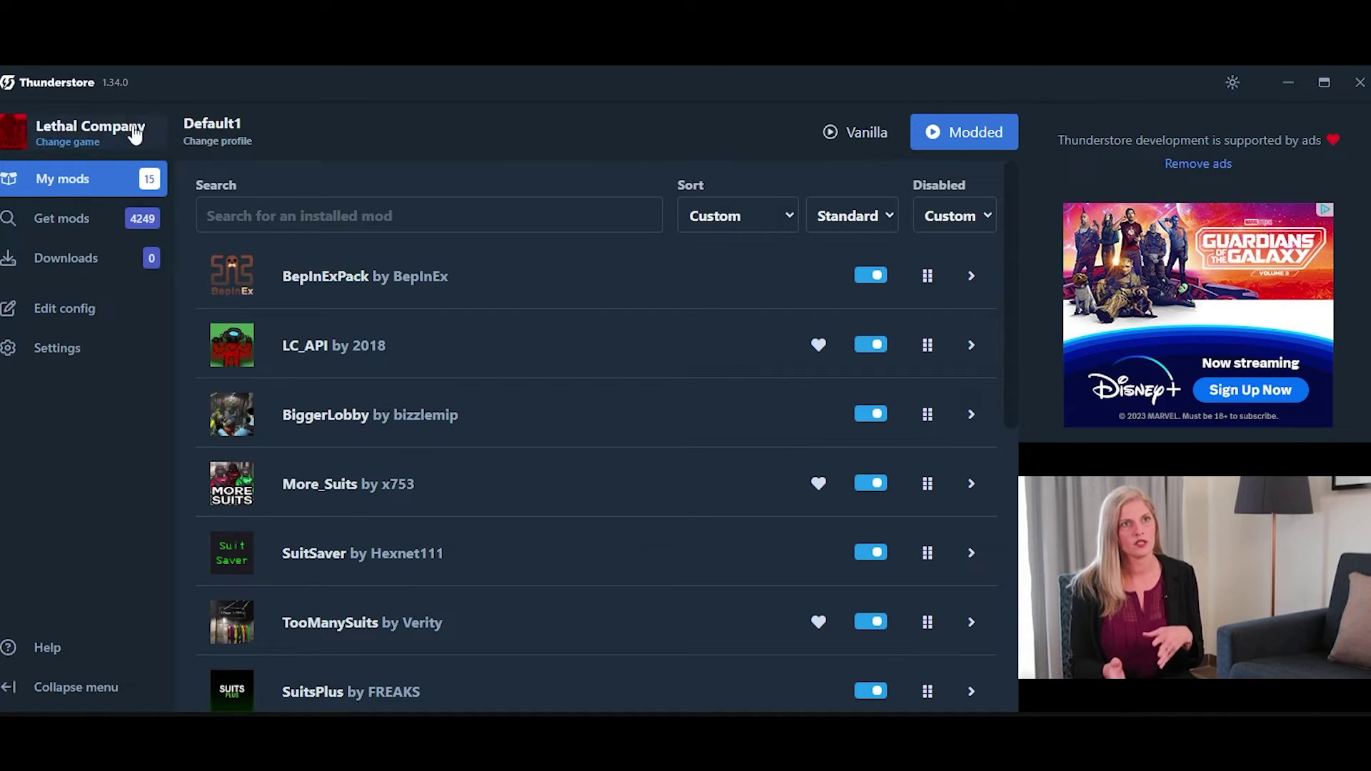
{"action": "left_click", "coordinate": [950, 143]}
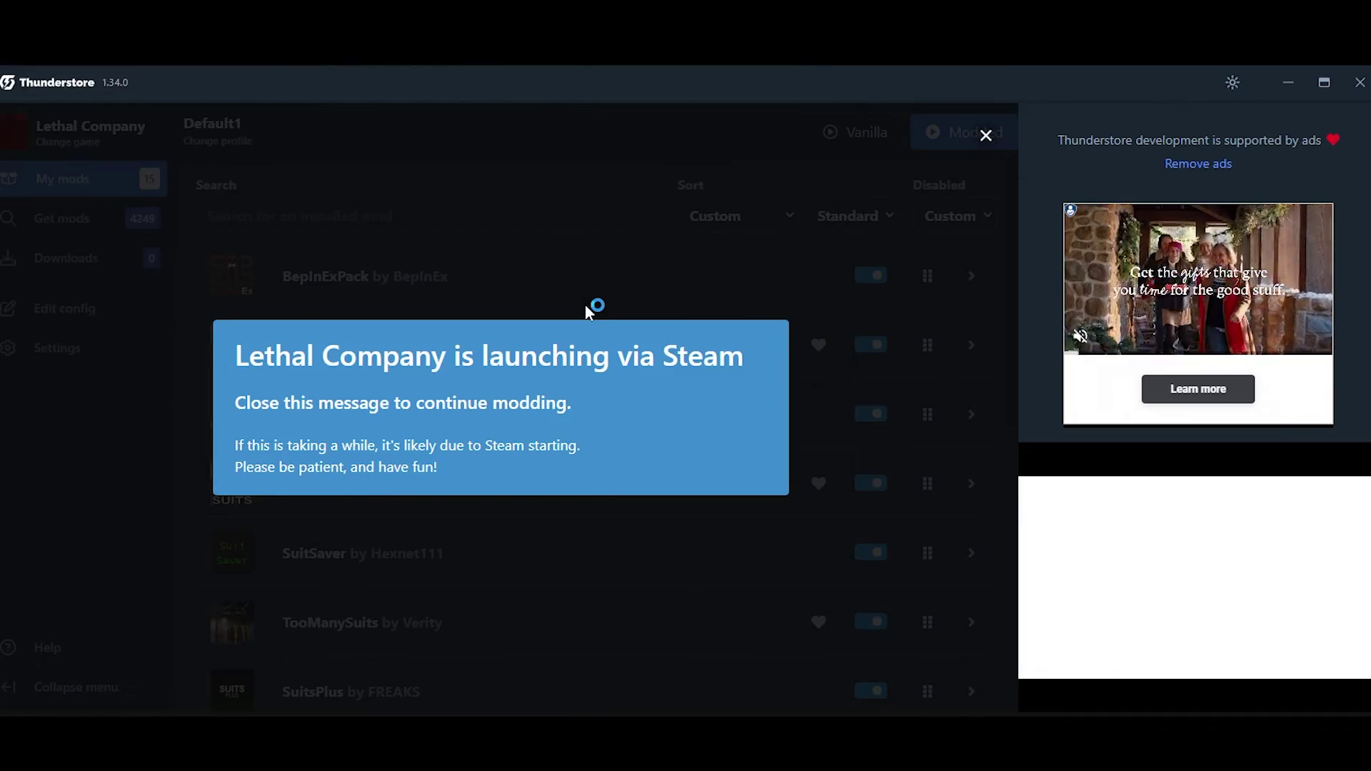